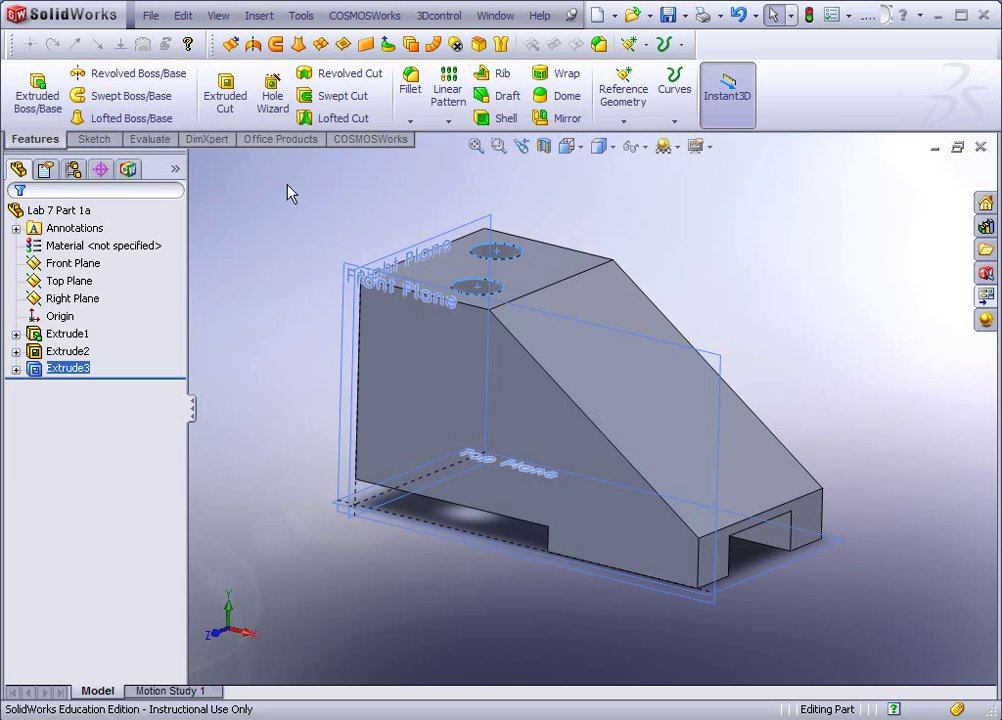
Create a drawing from the Lab 7 Part 1a part using the Cad 154 template.
left_click(150, 16)
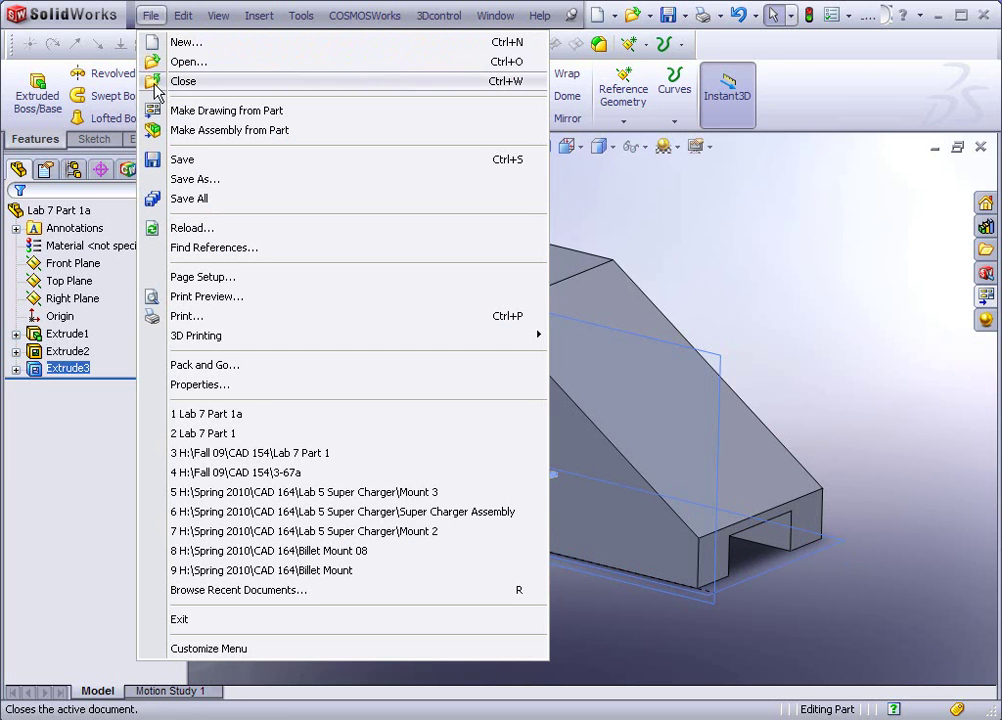
left_click(163, 111)
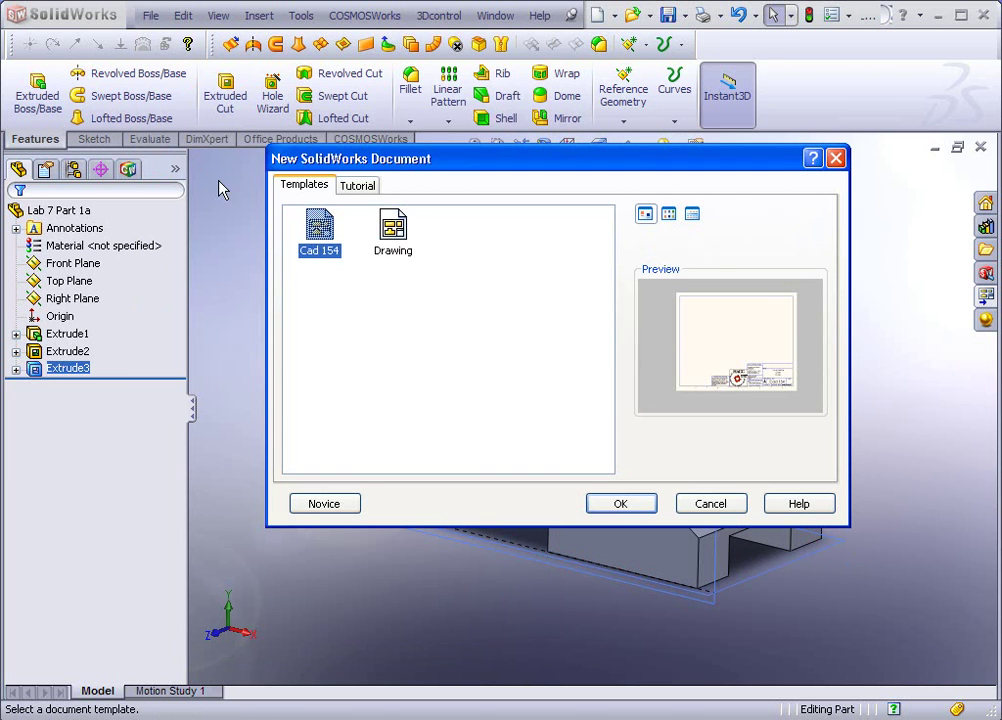
left_click(619, 504)
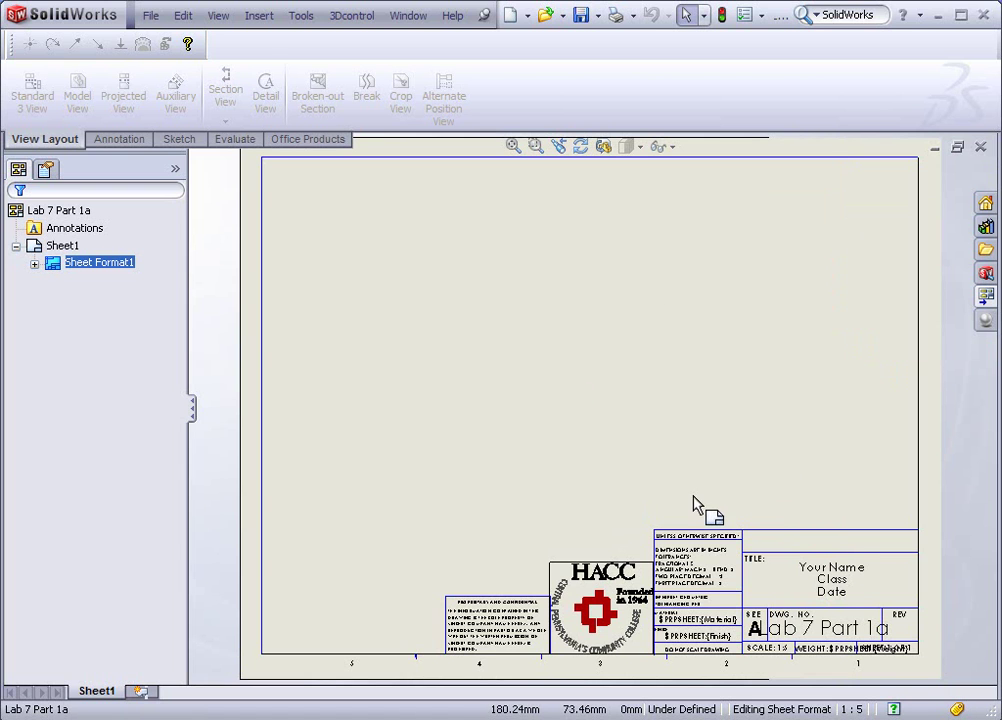
Open the title block's name, class and date note for editing, and close it.
double_click(845, 578)
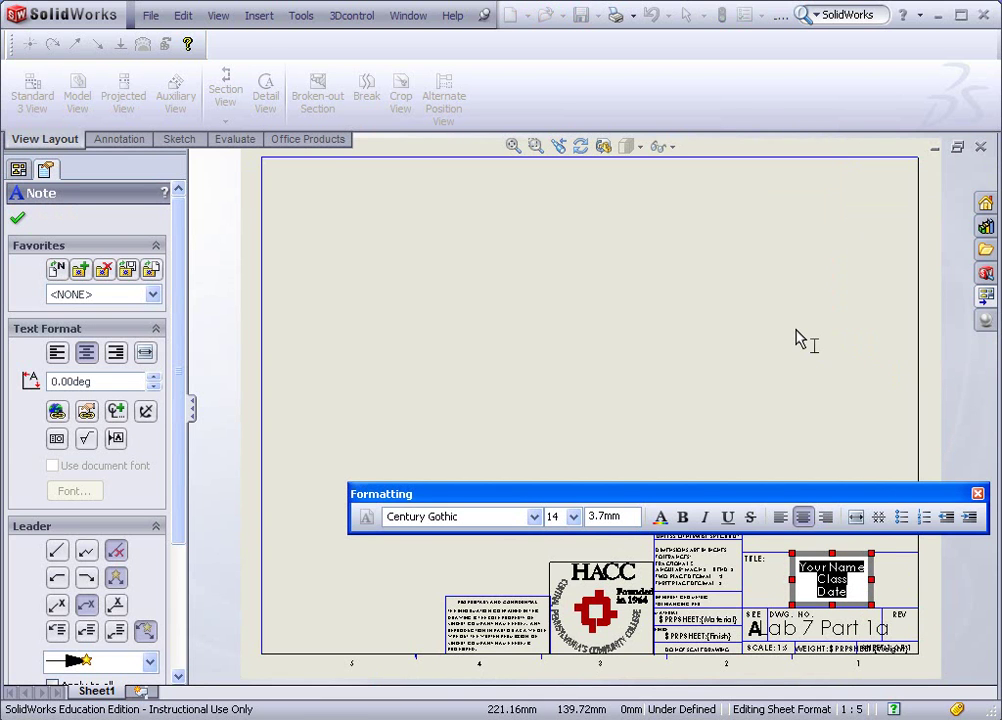
left_click(845, 575)
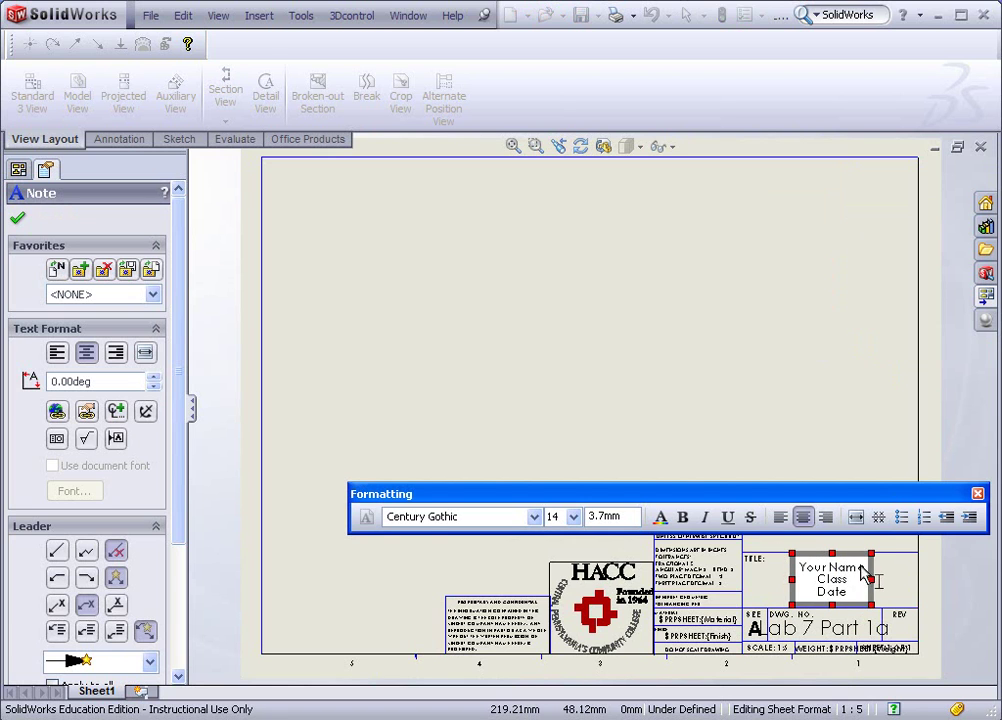
key("BackSpace")
key("BackSpace")
key("BackSpace")
key("BackSpace")
key("BackSpace")
key("BackSpace")
key("BackSpace")
key("BackSpace")
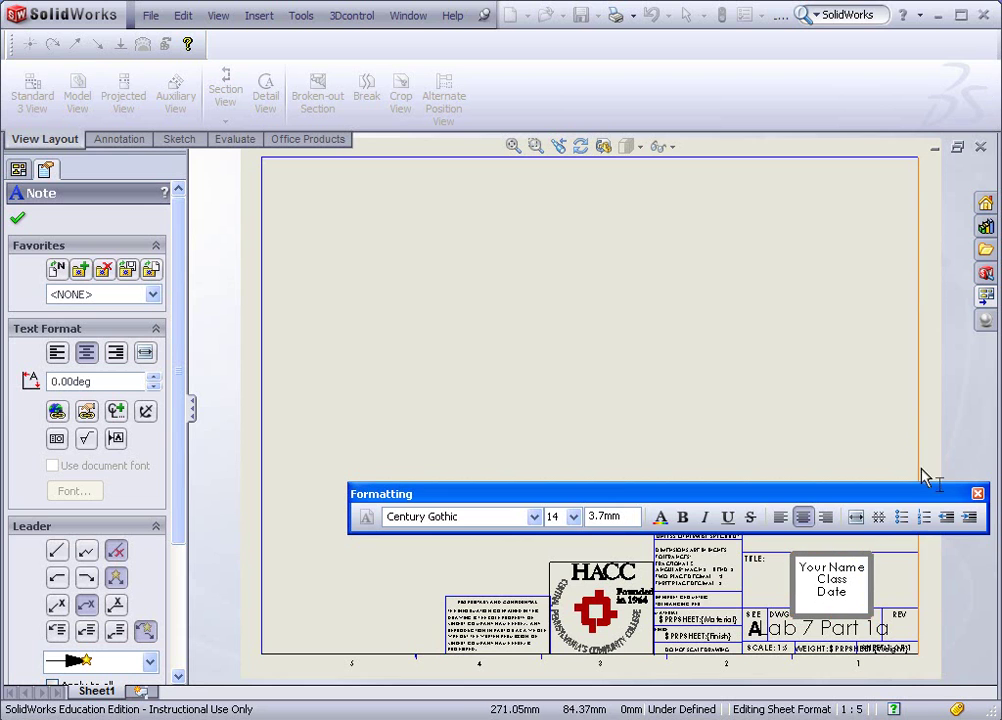
left_click(836, 421)
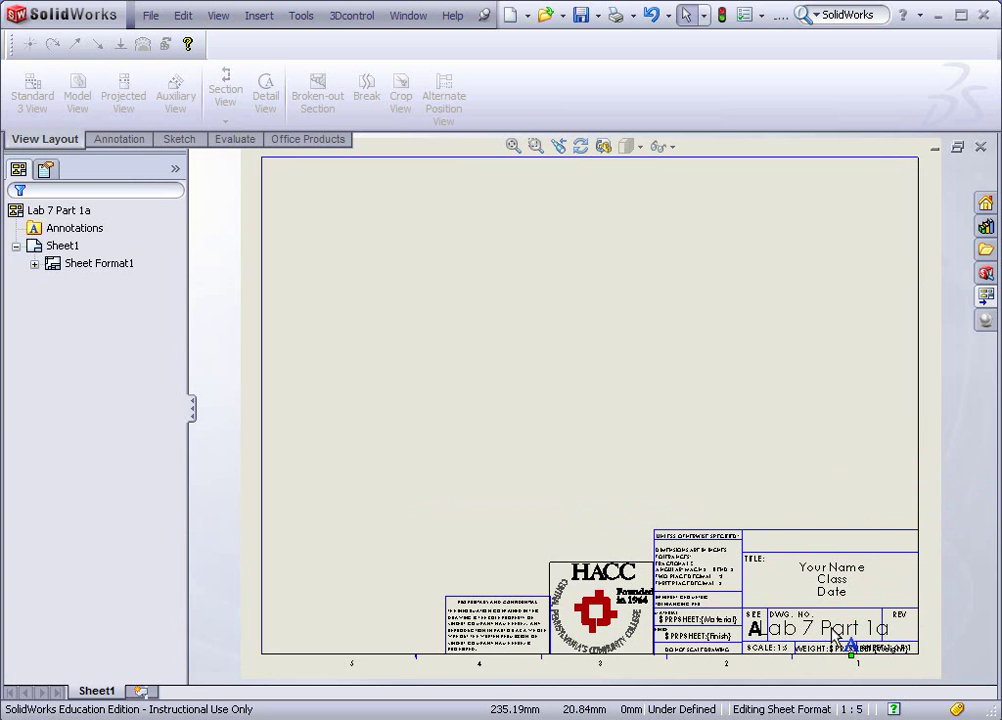
Return from the sheet format to editing the sheet and place a single front model view of Lab 7 Part 1a above the title block.
right_click(616, 325)
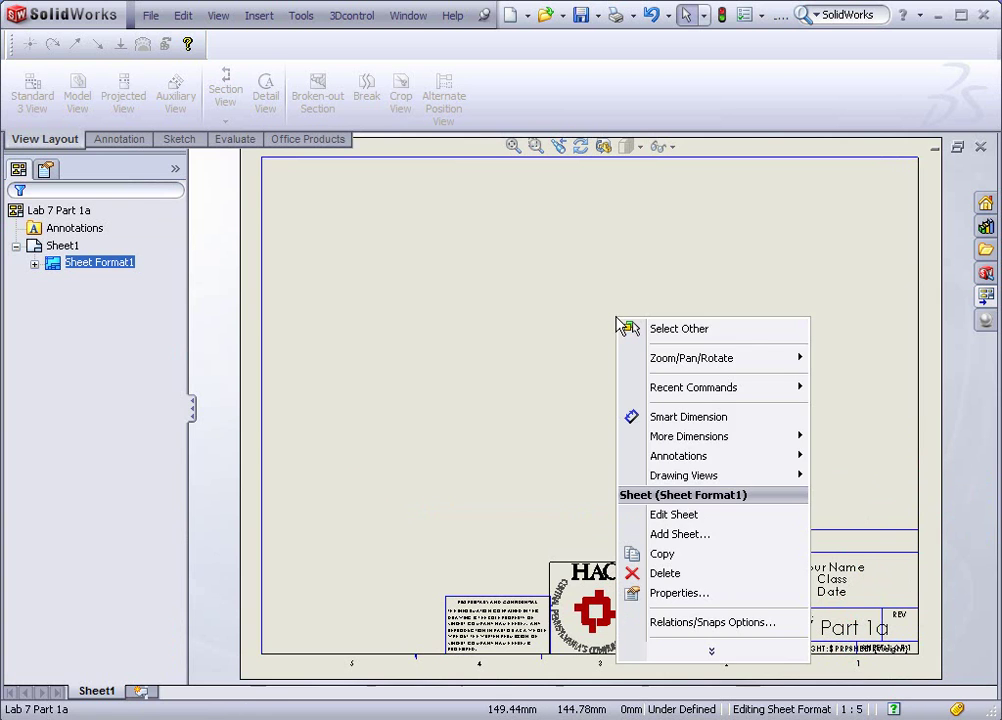
left_click(674, 515)
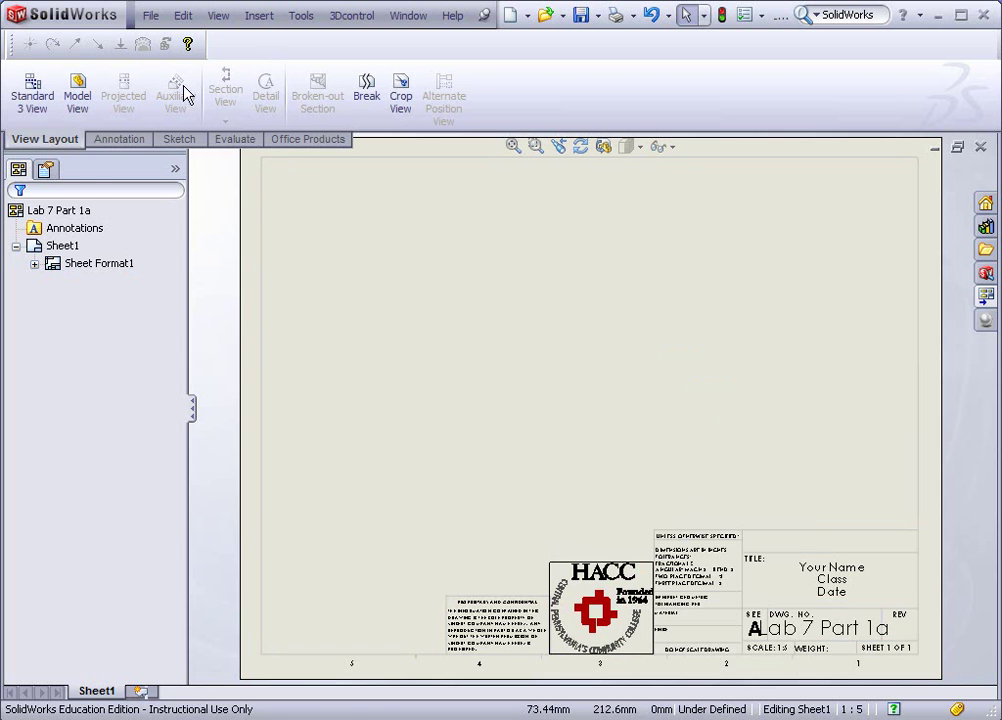
left_click(78, 100)
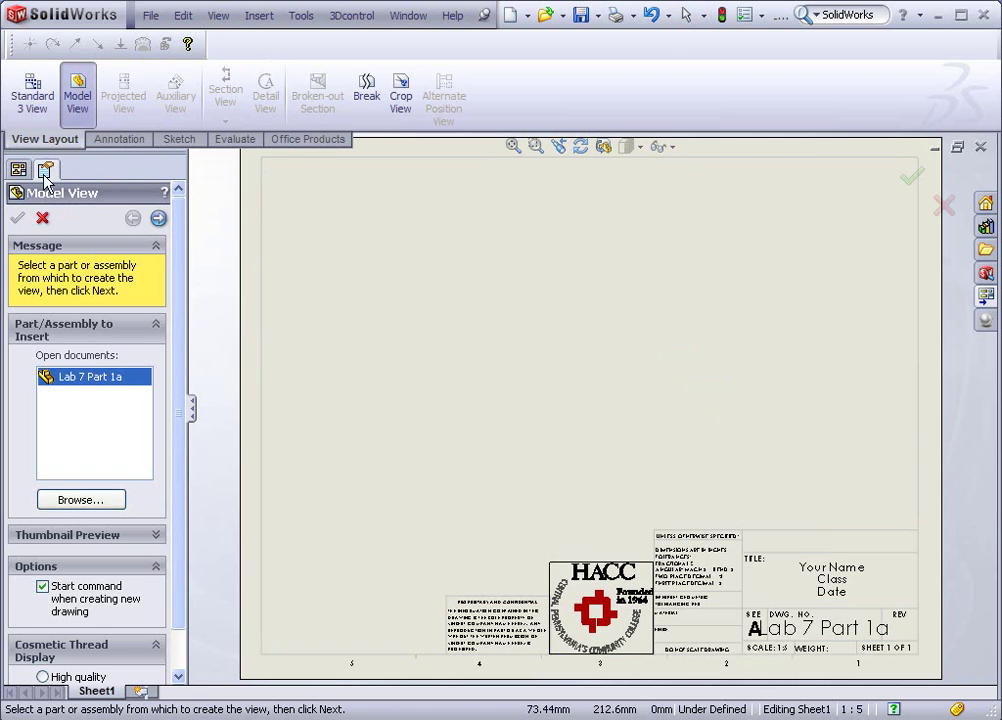
double_click(102, 382)
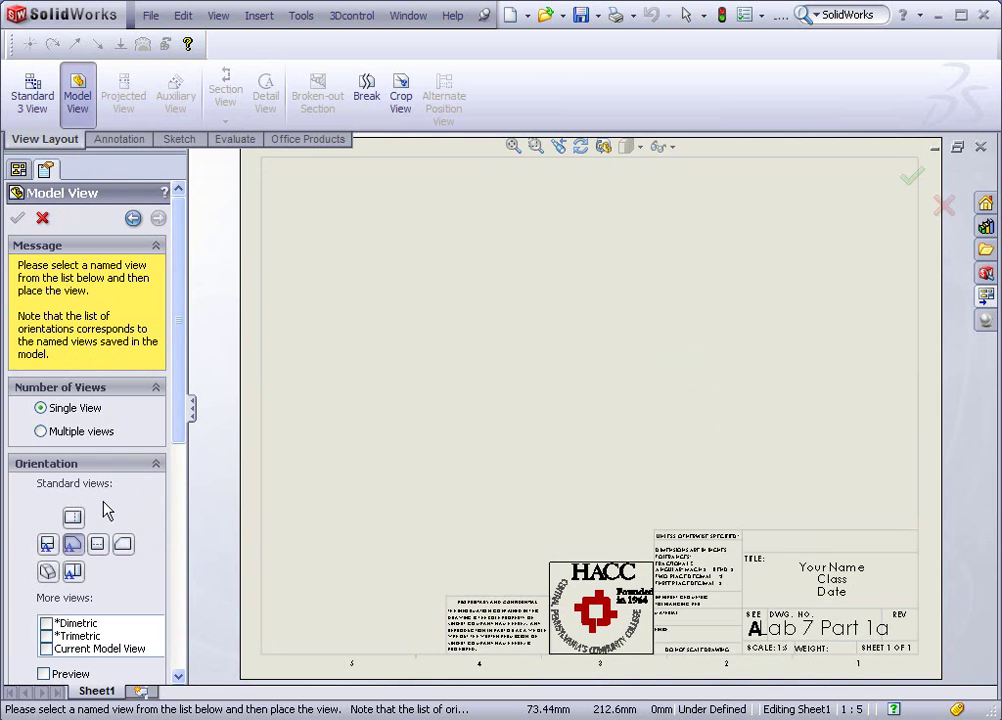
left_click(72, 544)
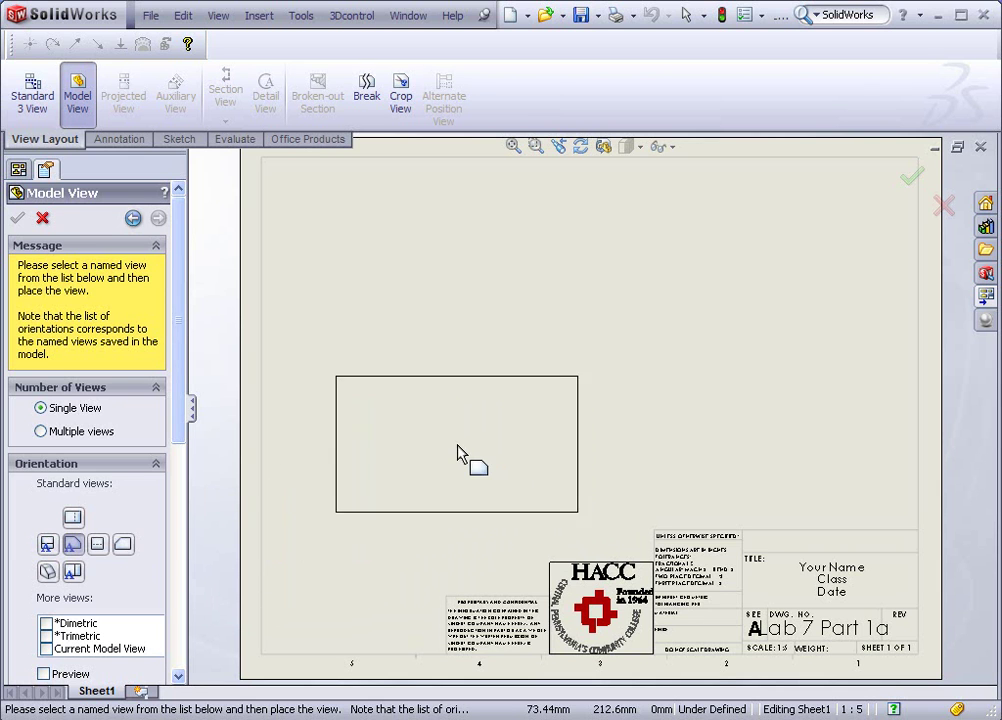
left_click(452, 441)
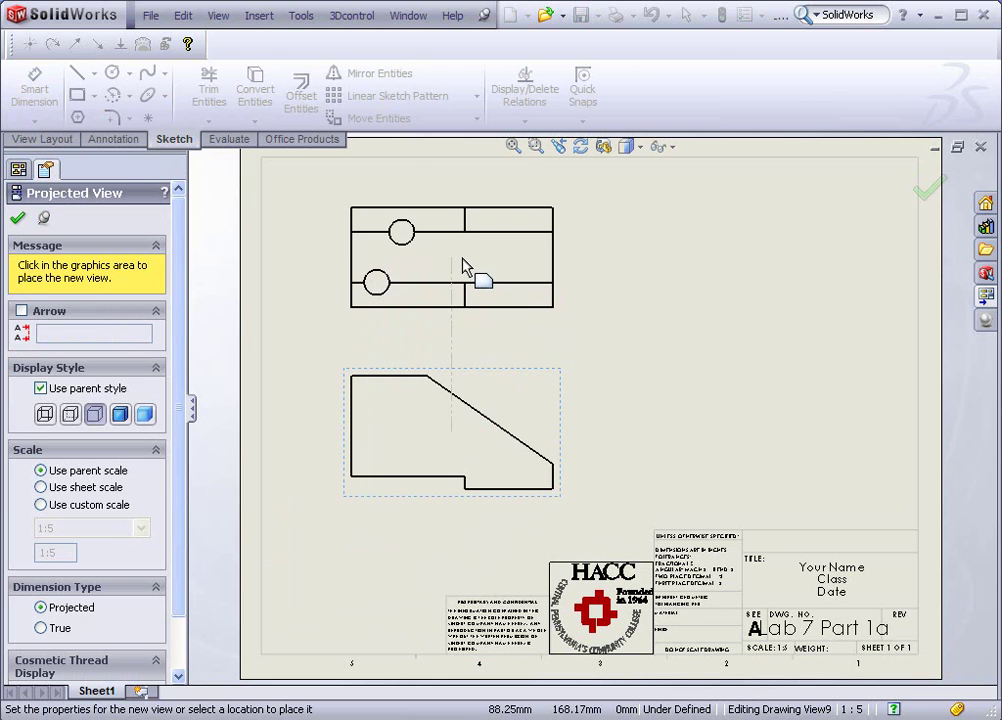
Place two projected views from the front view, one directly above it and one to its right.
left_click(463, 267)
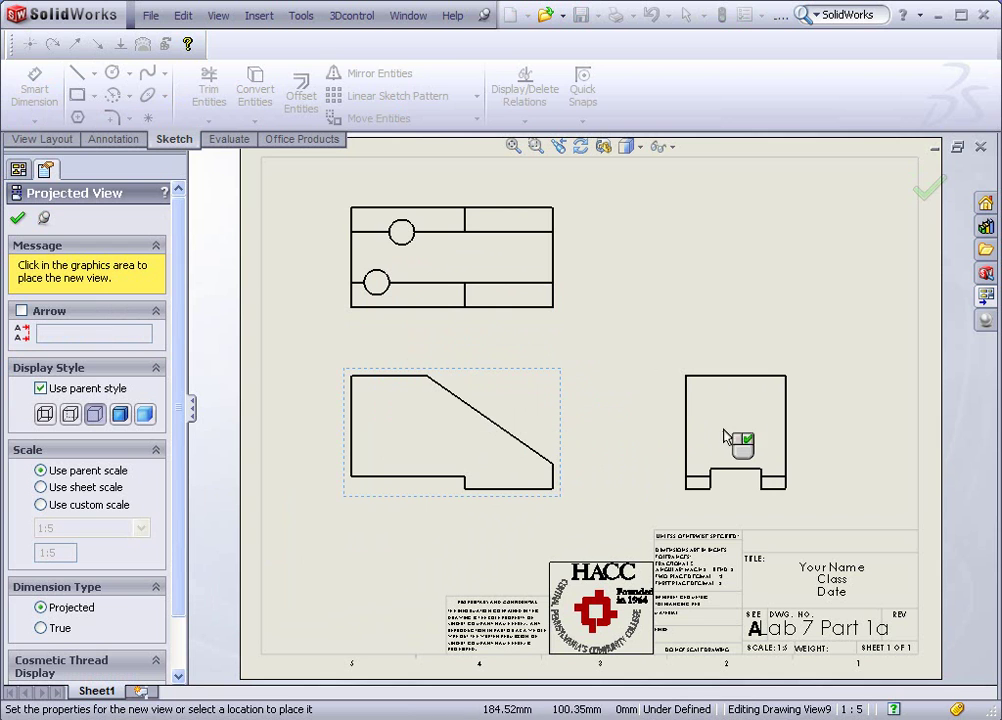
left_click(705, 440)
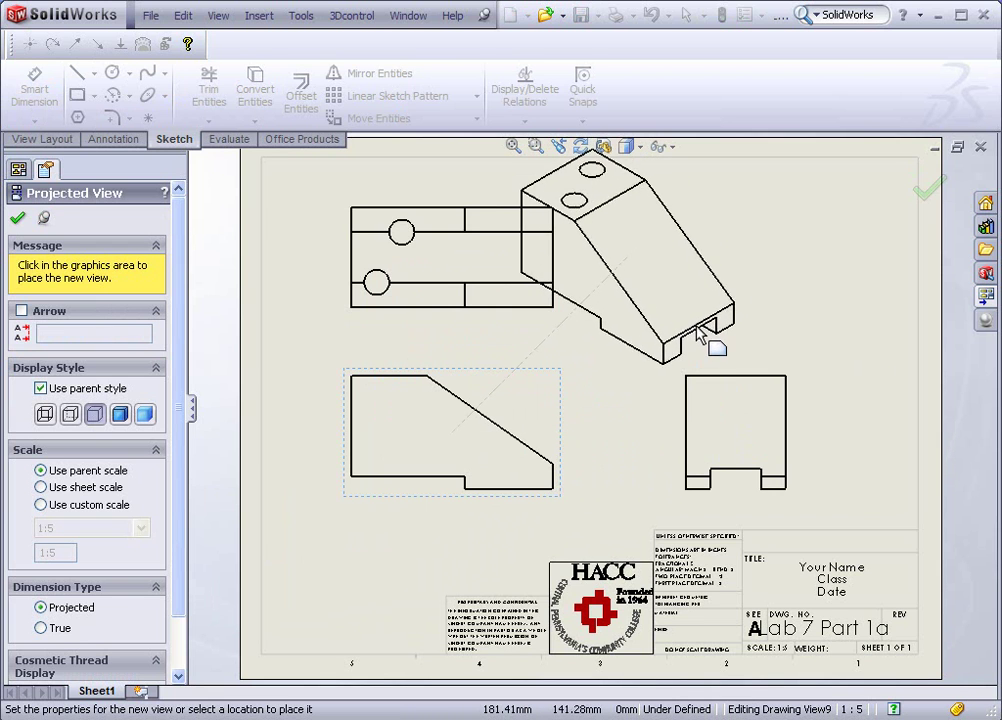
key("Escape")
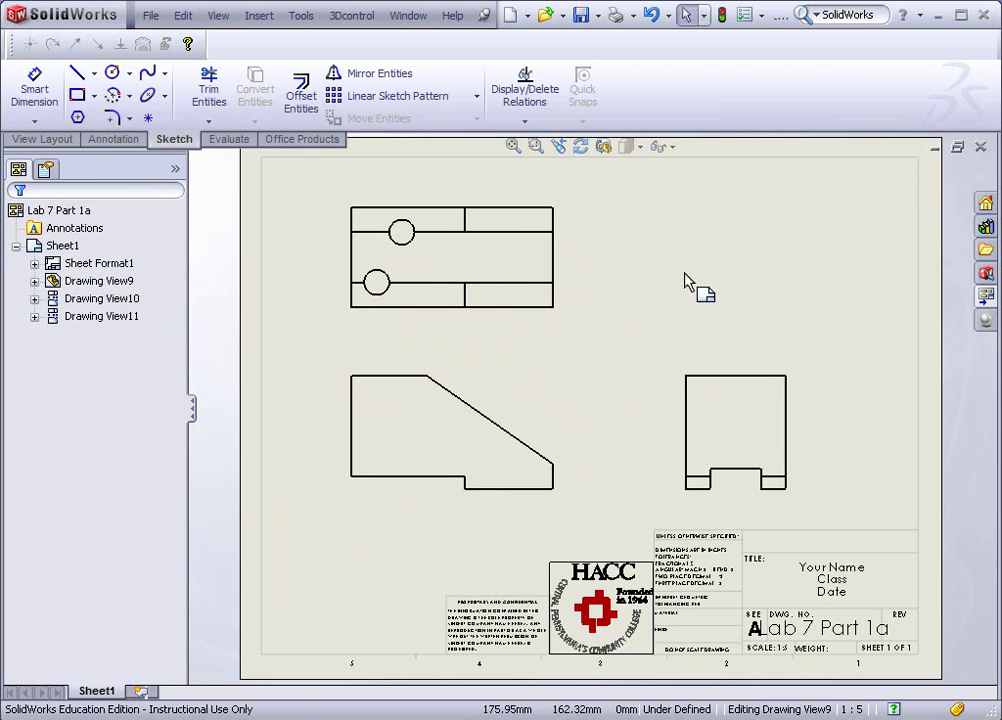
Set Sheet1's type of projection to third angle in the sheet properties.
right_click(614, 276)
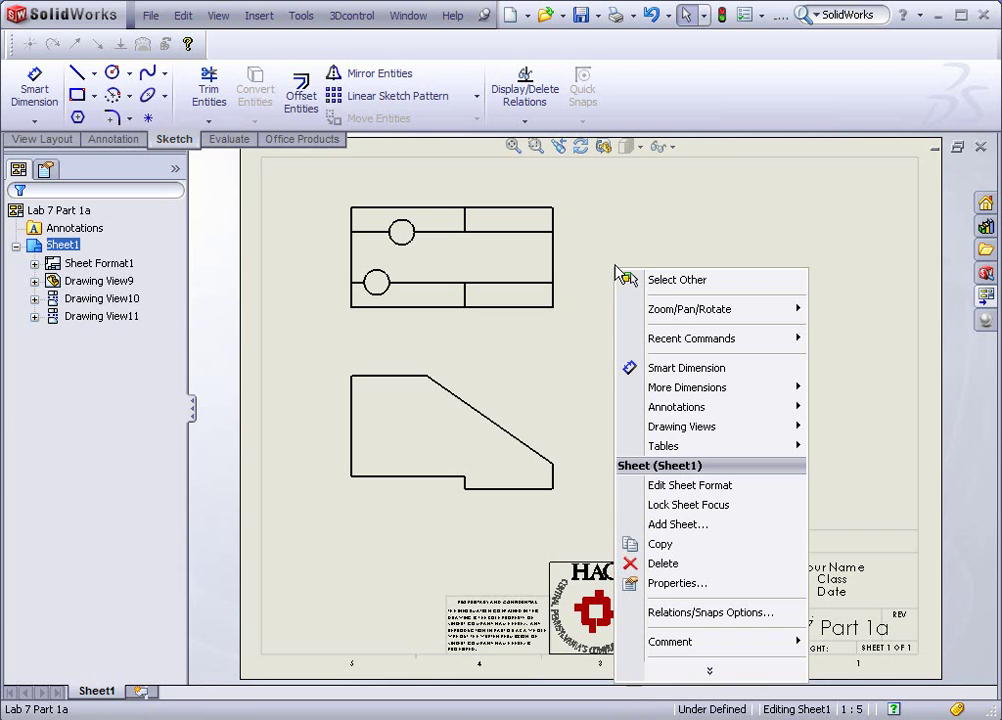
left_click(640, 583)
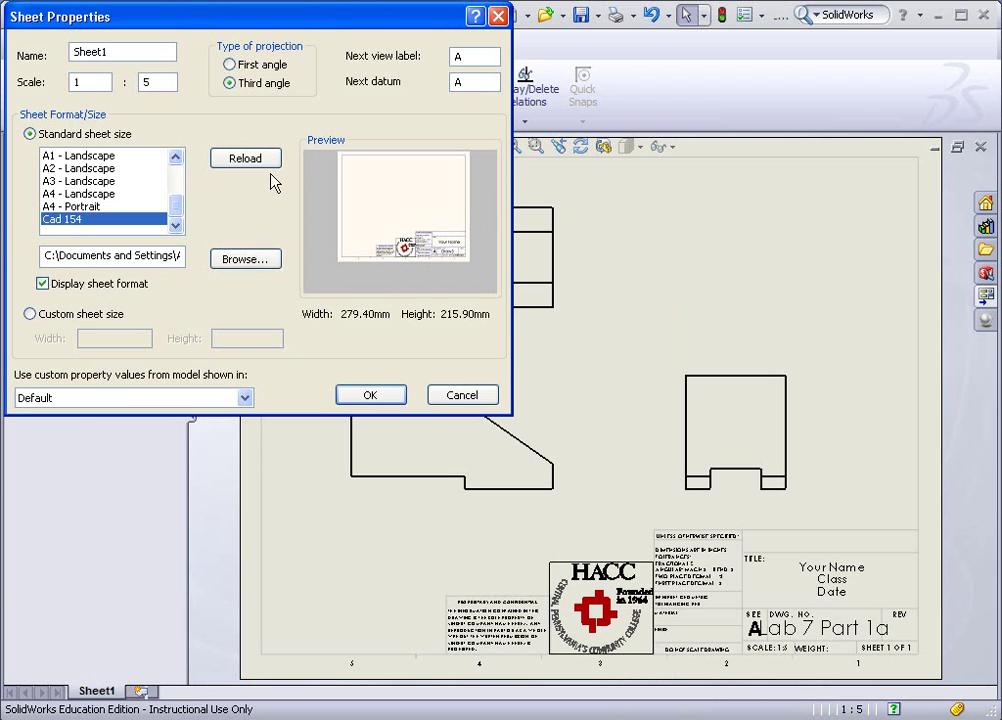
left_click(384, 399)
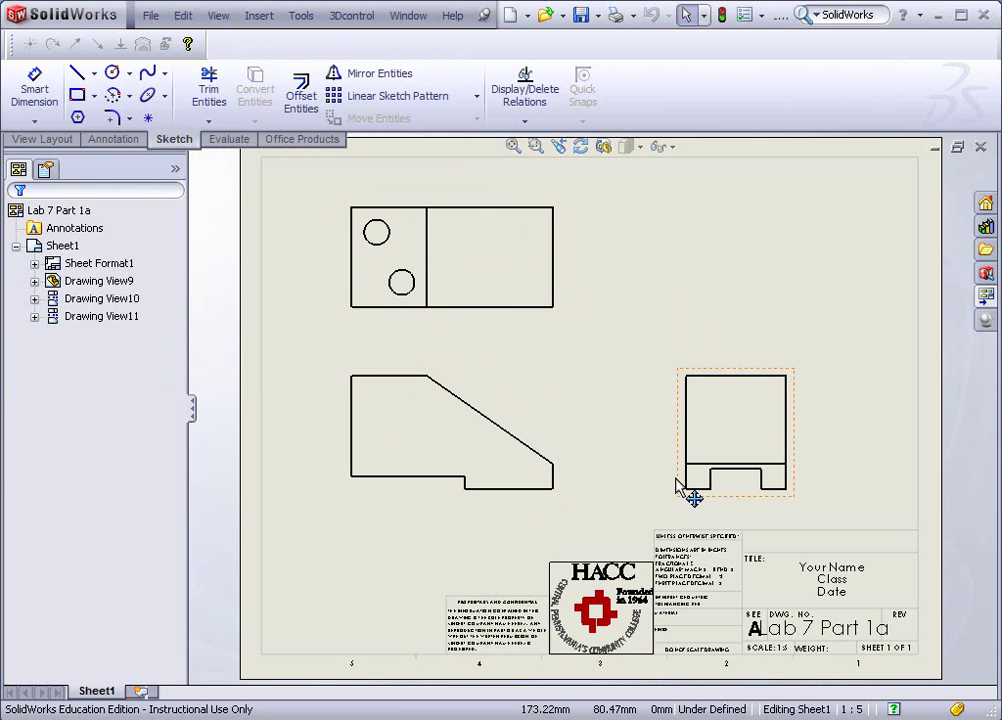
Autodimension all entities in the side view with the Baseline scheme, placing horizontal dimensions below and vertical dimensions right of the view.
left_click(30, 95)
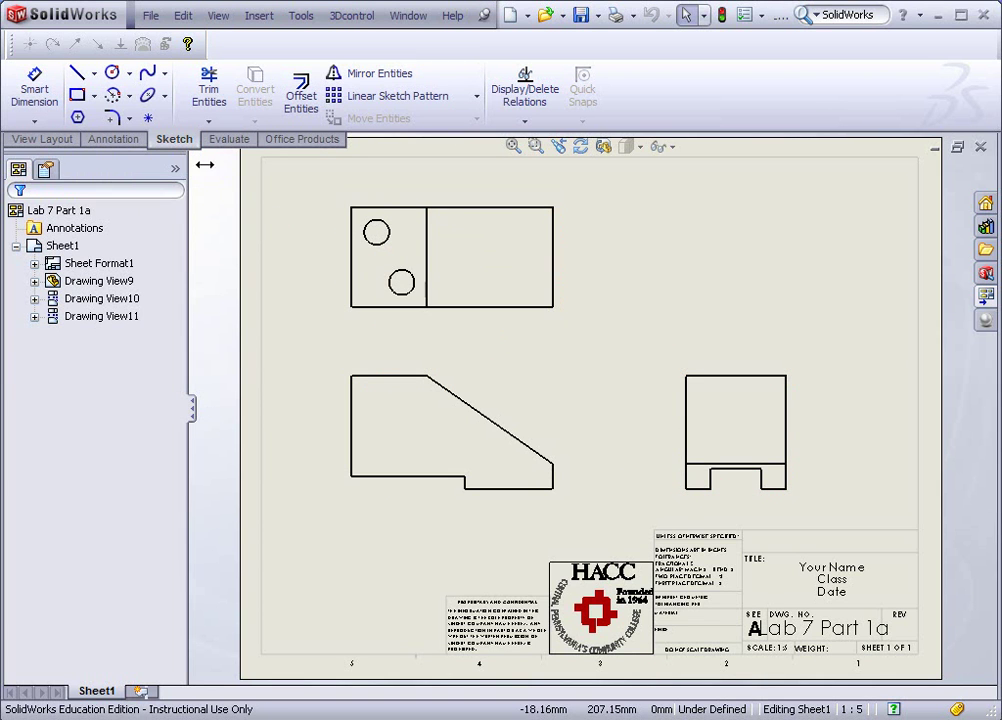
left_click(31, 90)
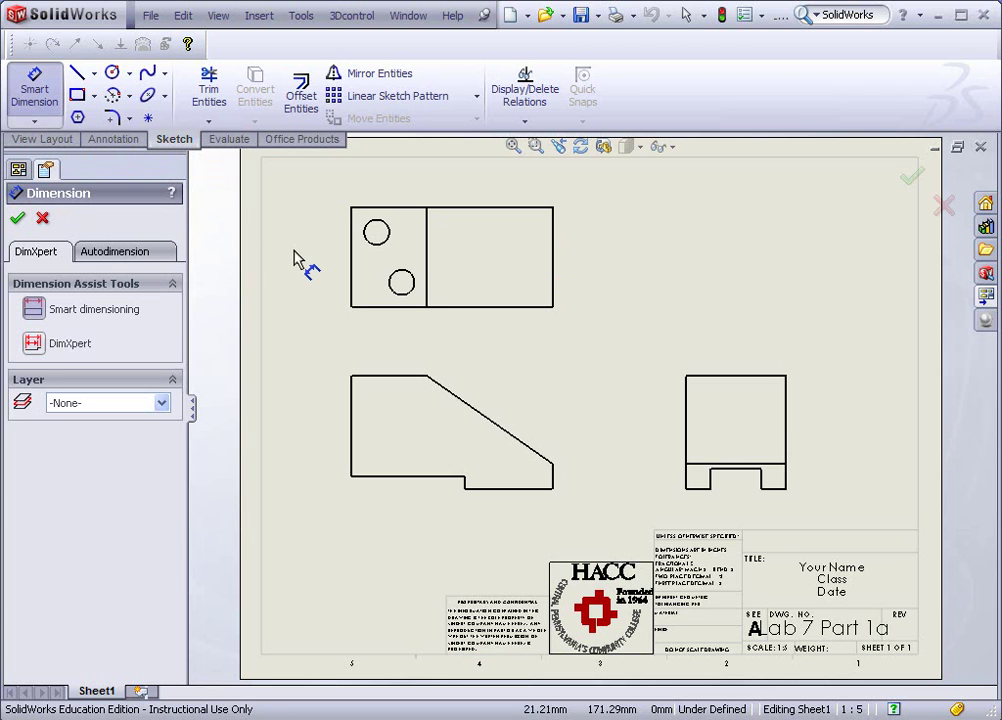
left_click(127, 253)
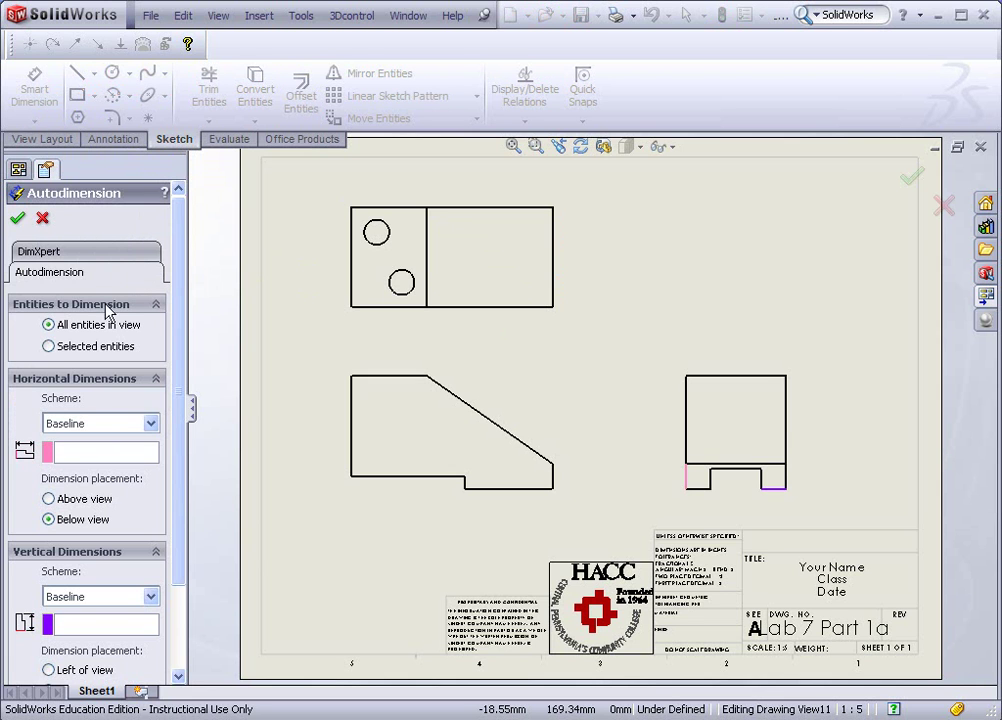
scroll(186, 273, "down", 3)
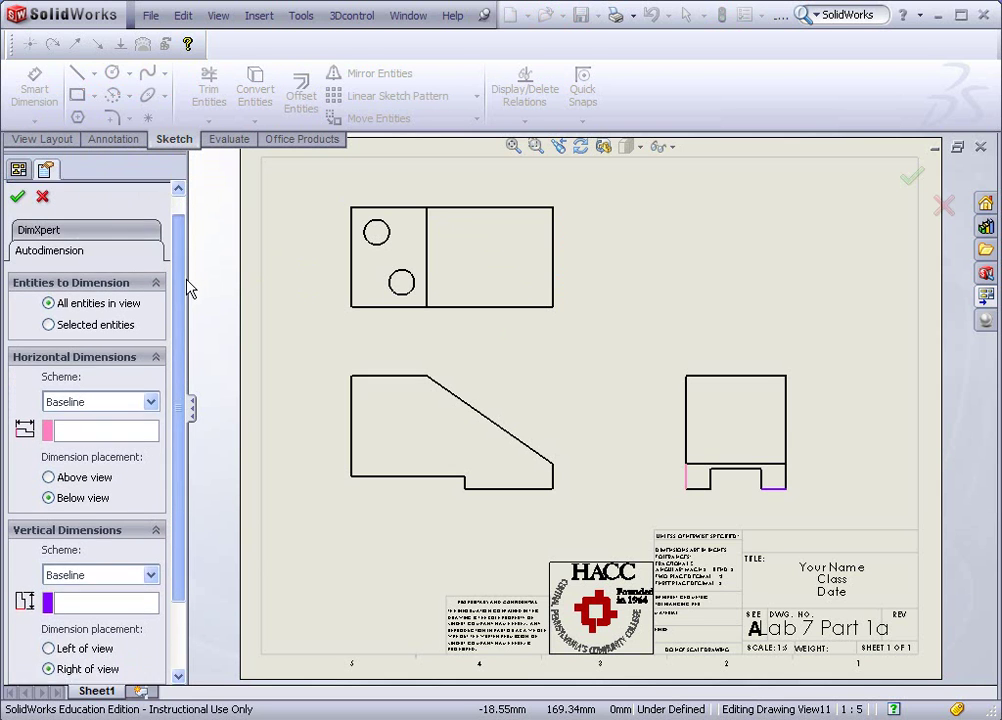
scroll(190, 420, "up", 3)
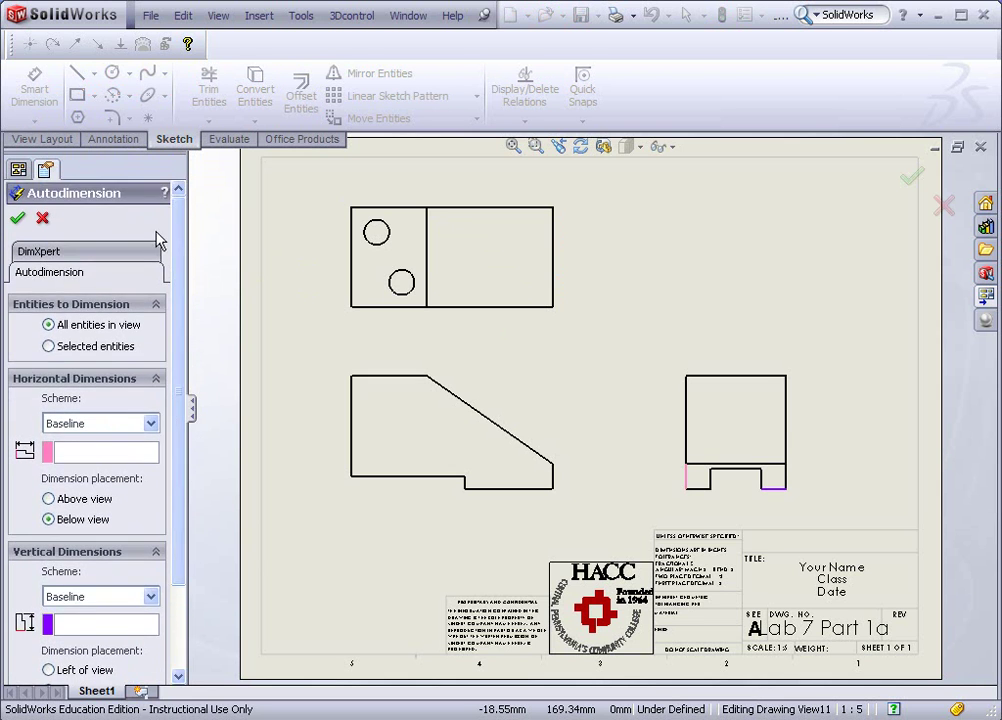
left_click(17, 219)
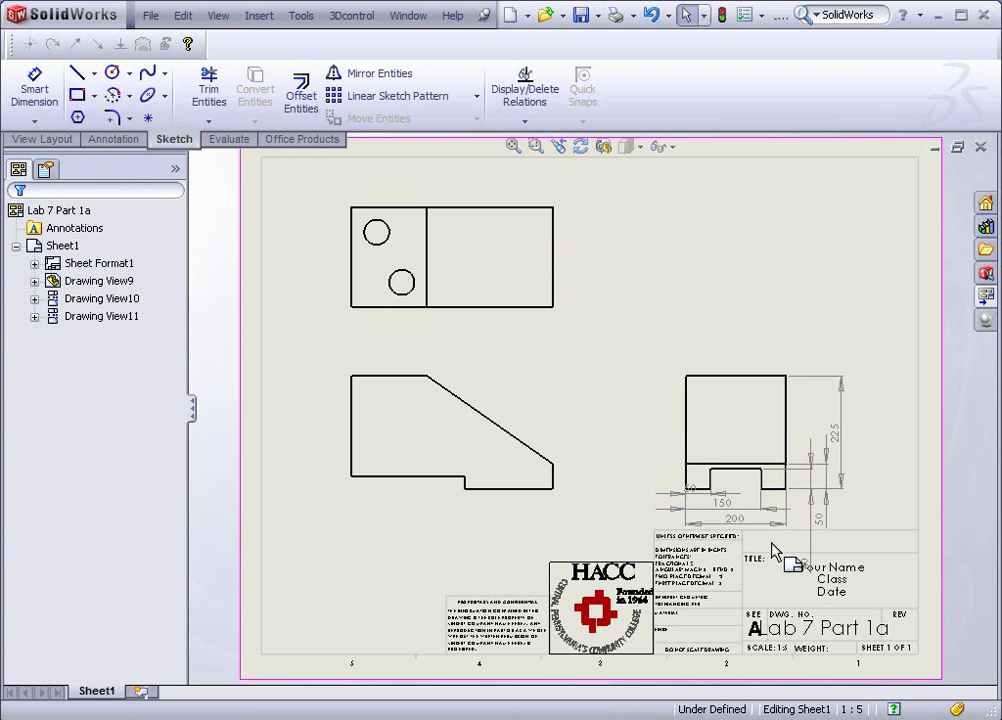
left_click(537, 354)
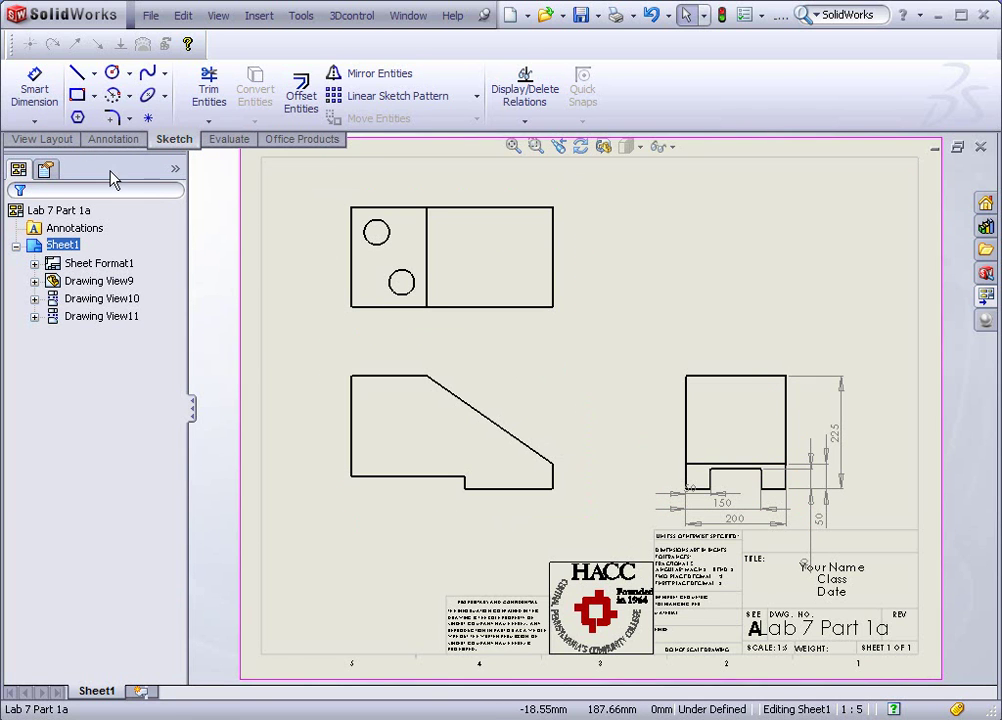
Autodimension all entities in the front view with the Baseline scheme, horizontal dimensions below and vertical dimensions right of the view.
left_click(38, 90)
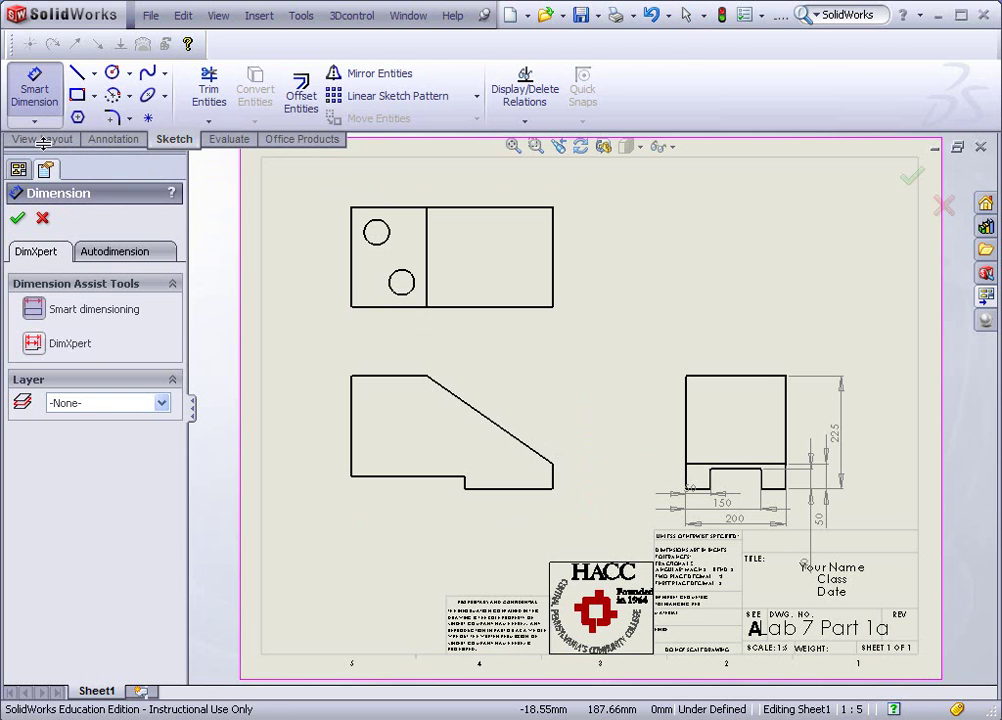
left_click(122, 255)
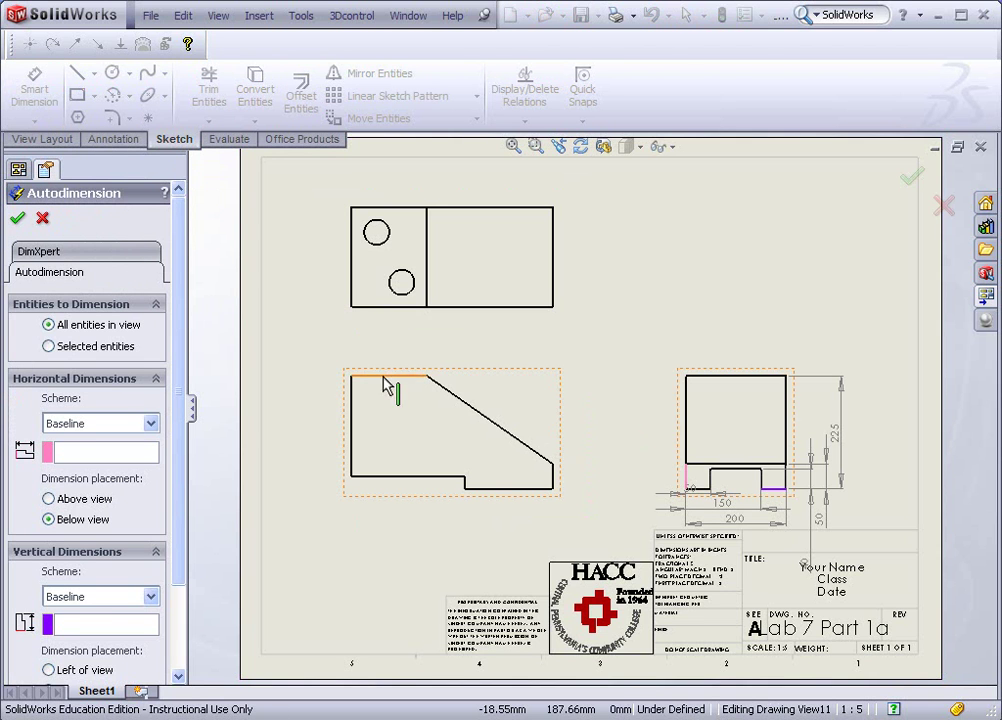
left_click(432, 373)
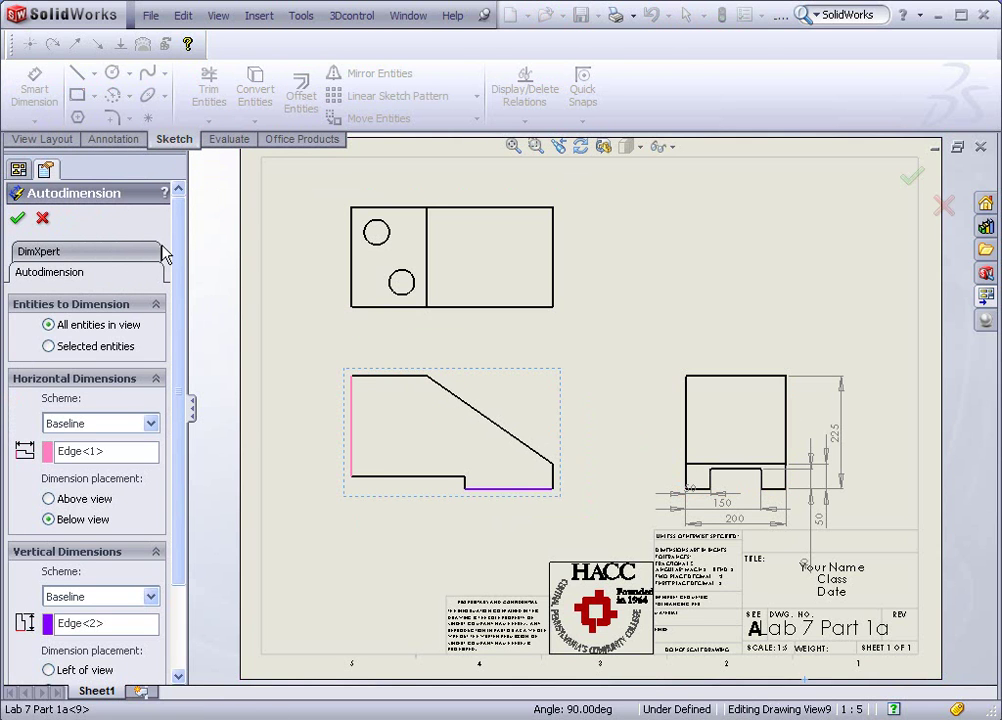
left_click_drag(181, 243, 180, 470)
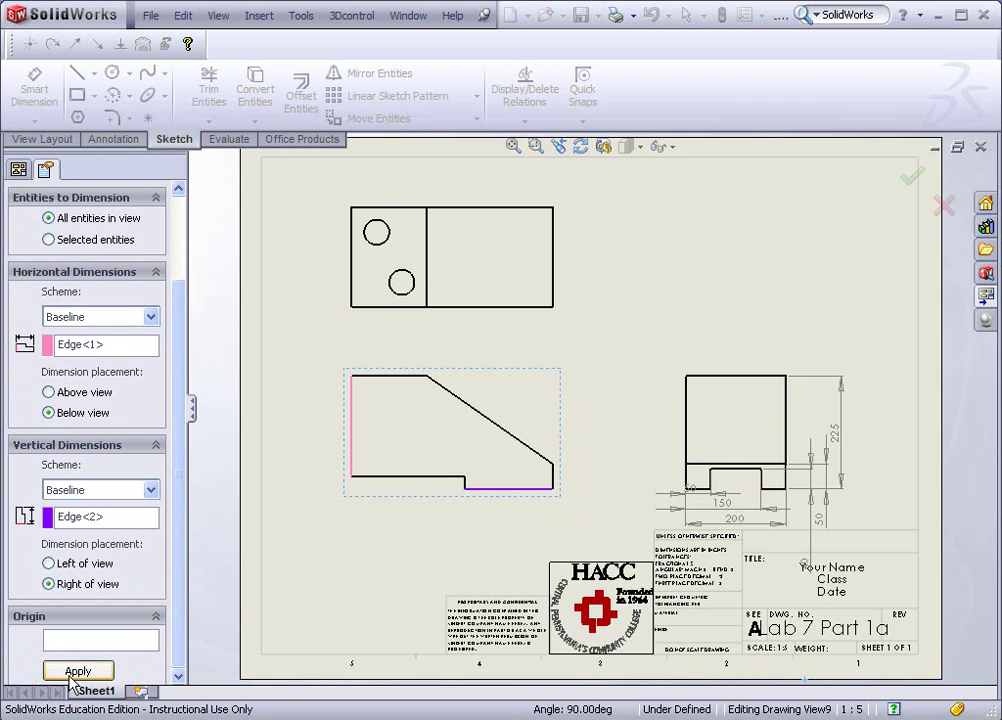
left_click_drag(178, 437, 181, 326)
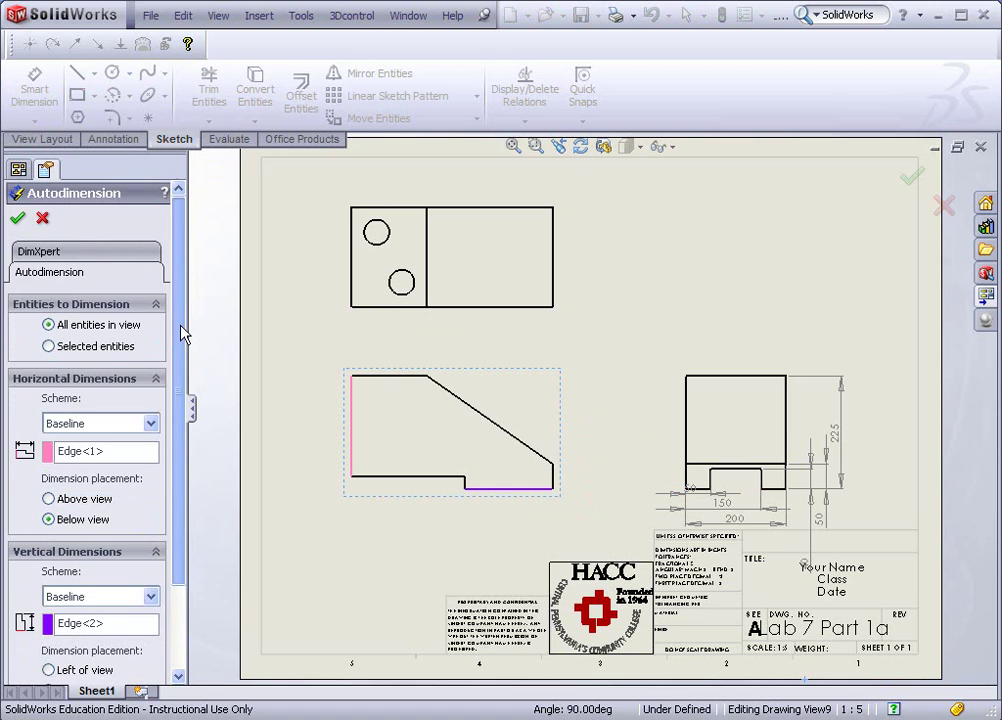
left_click(17, 218)
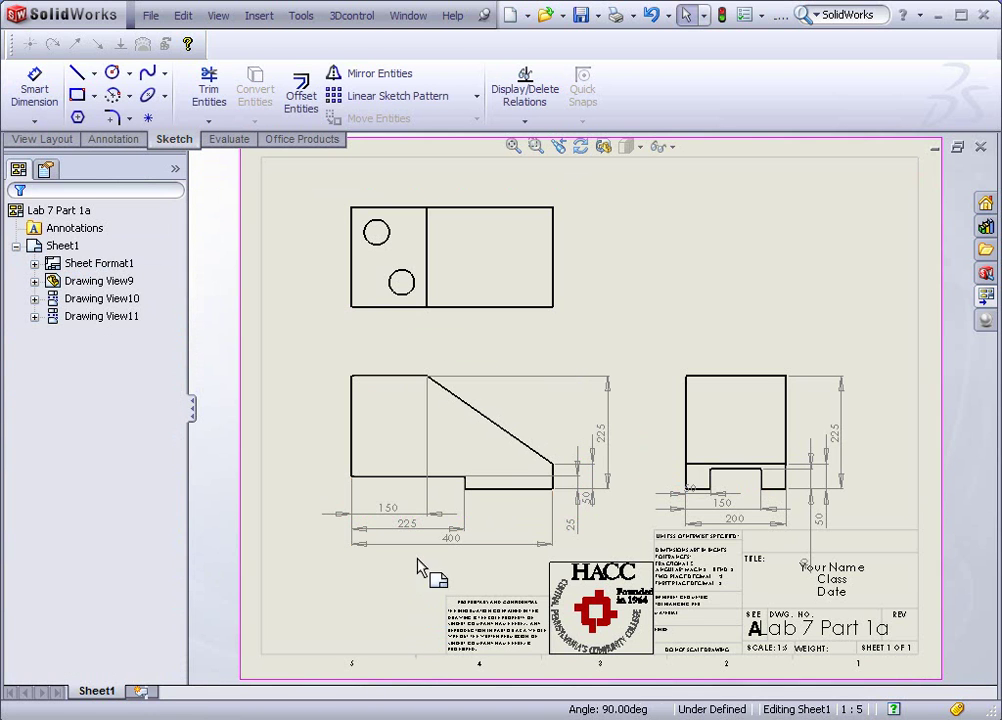
Move the front view's 150 dimension above it, its 225 height and 25 dimensions to its left, and center the 50 text between its arrows.
left_click_drag(389, 509, 391, 364)
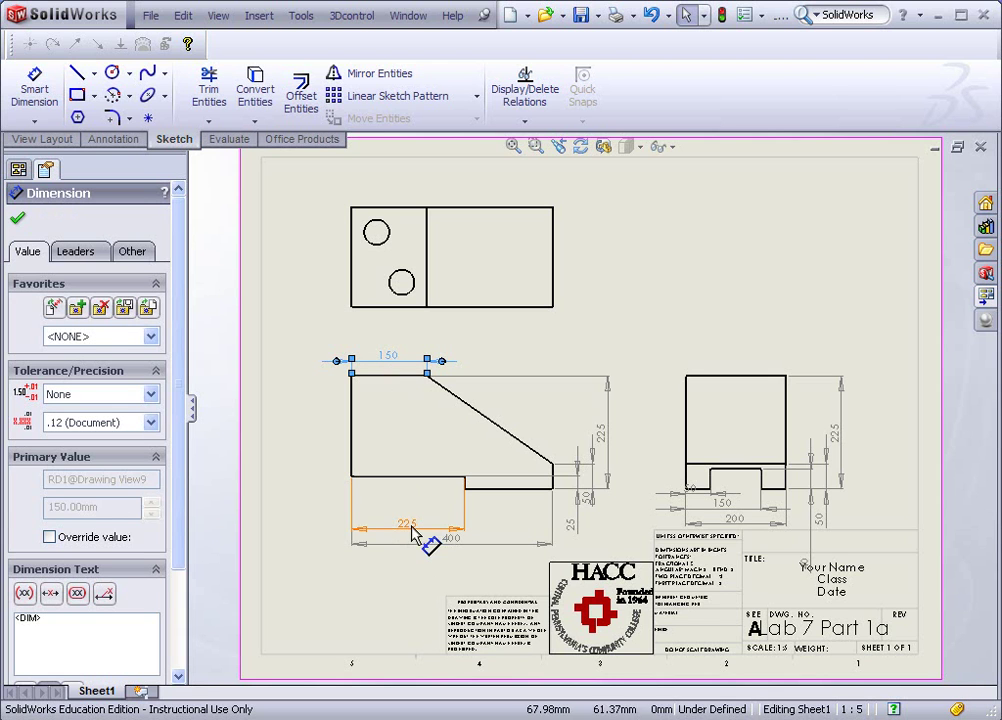
left_click_drag(612, 436, 316, 442)
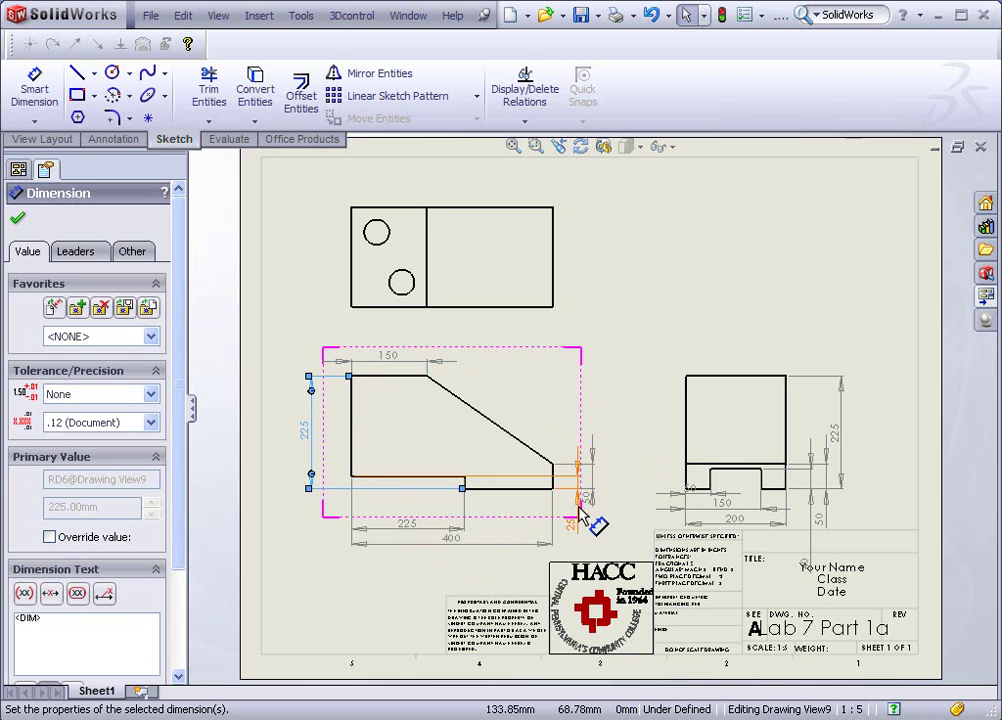
left_click_drag(575, 525, 336, 443)
left_click_drag(600, 508, 591, 486)
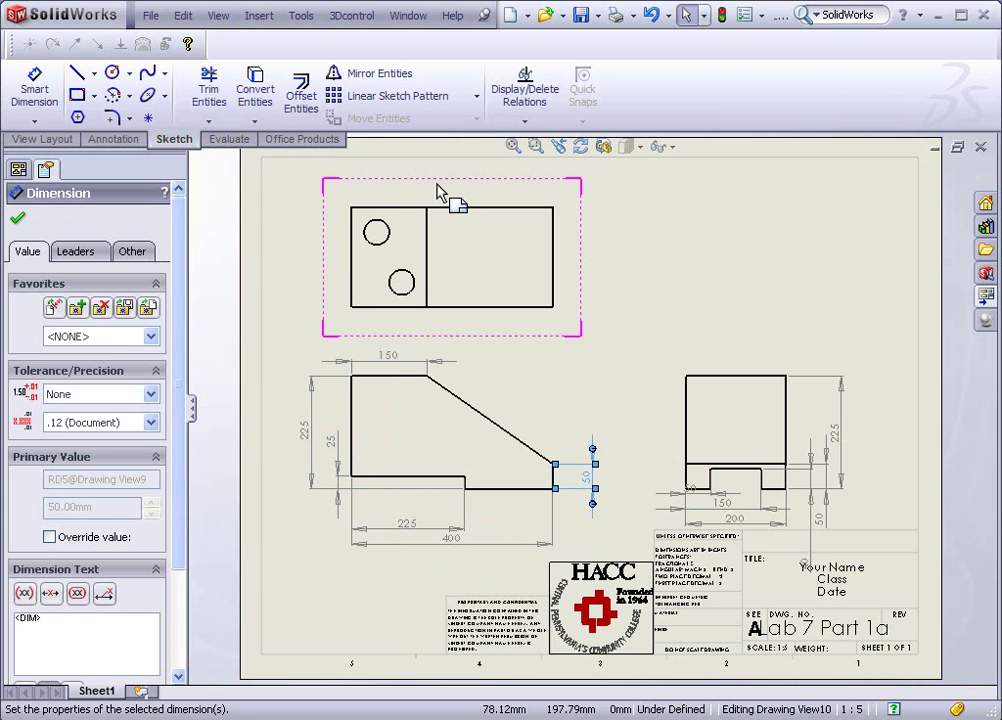
Autodimension all entities in the top view with the Baseline scheme, placing horizontal dimensions below and vertical dimensions right of the view.
key("Escape")
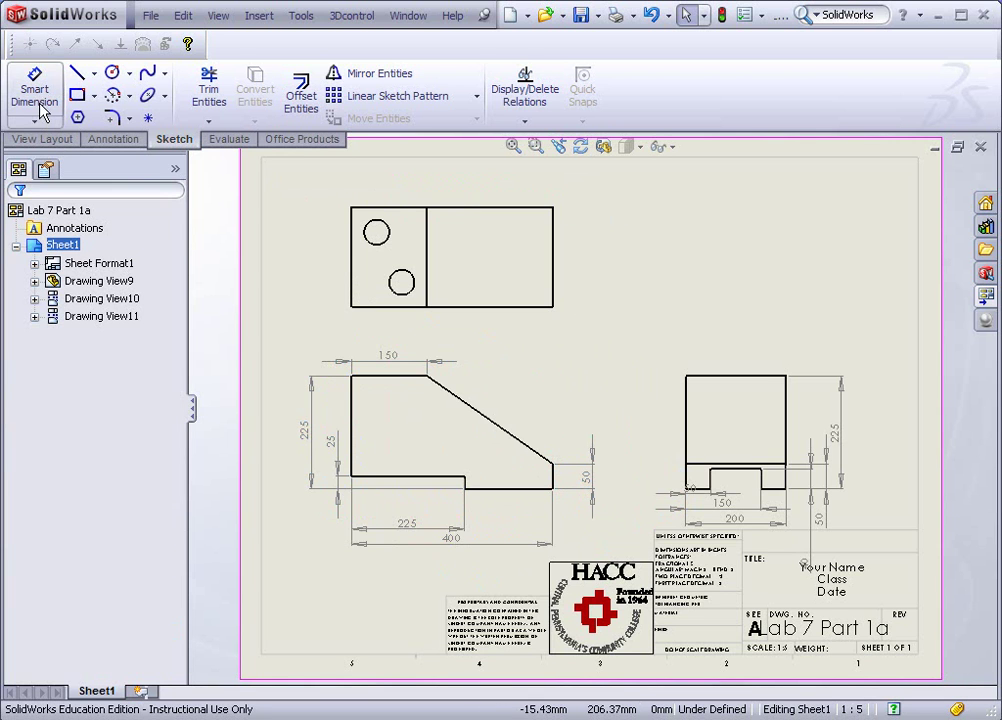
left_click(36, 98)
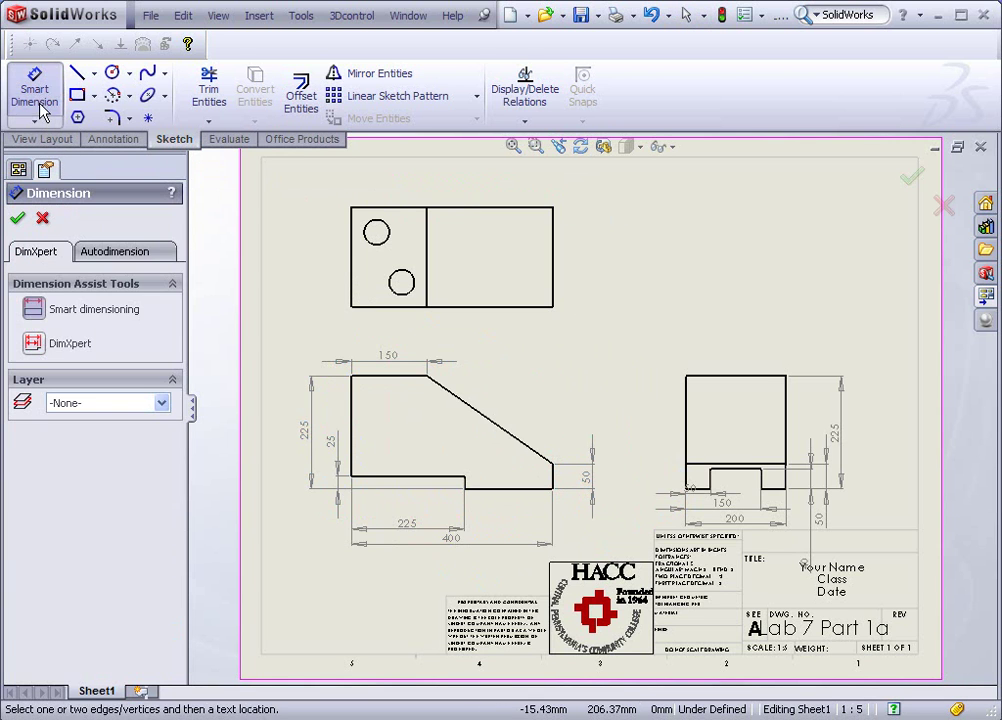
left_click(113, 253)
left_click(344, 242)
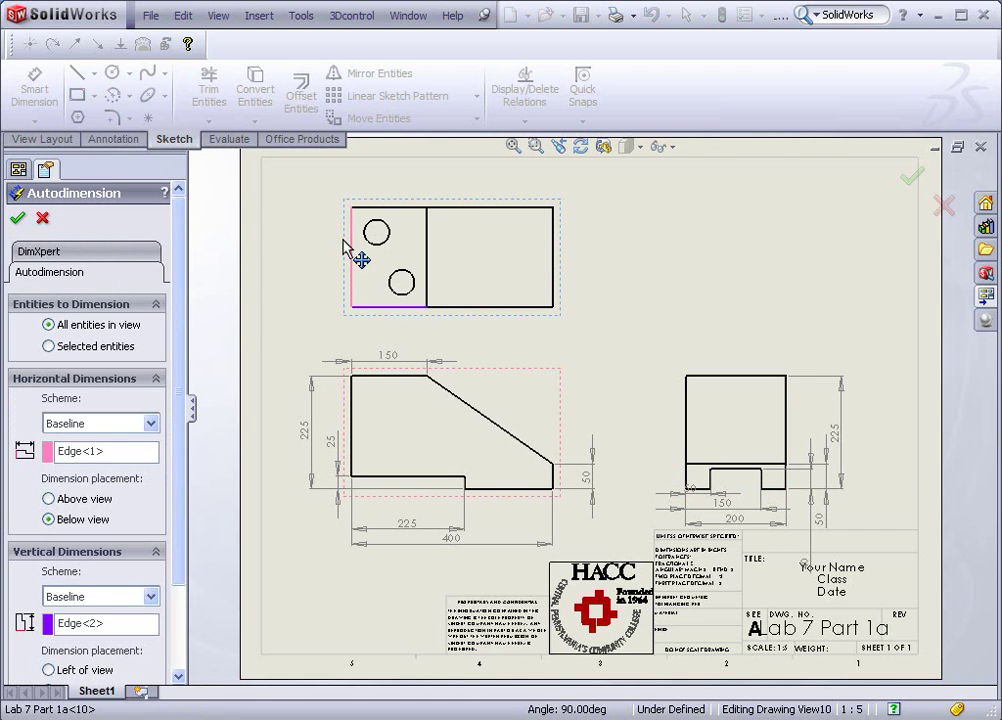
left_click(17, 218)
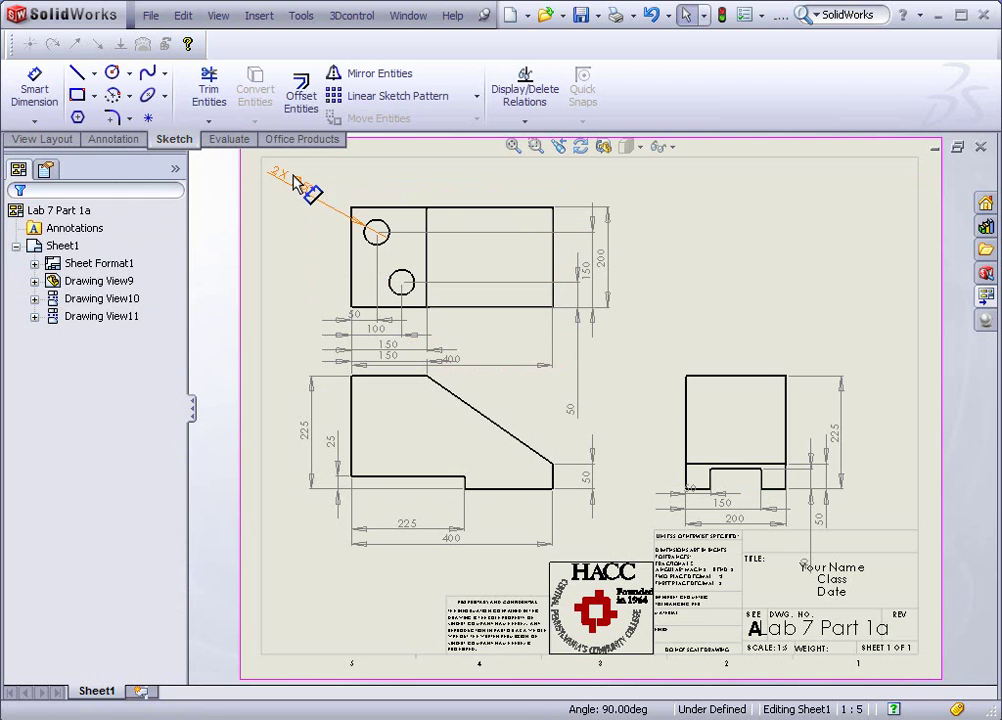
Move the 2 X Ø50 callout to the upper left of the top view and its horizontal 50 and 100 hole dimensions above it.
left_click(318, 212)
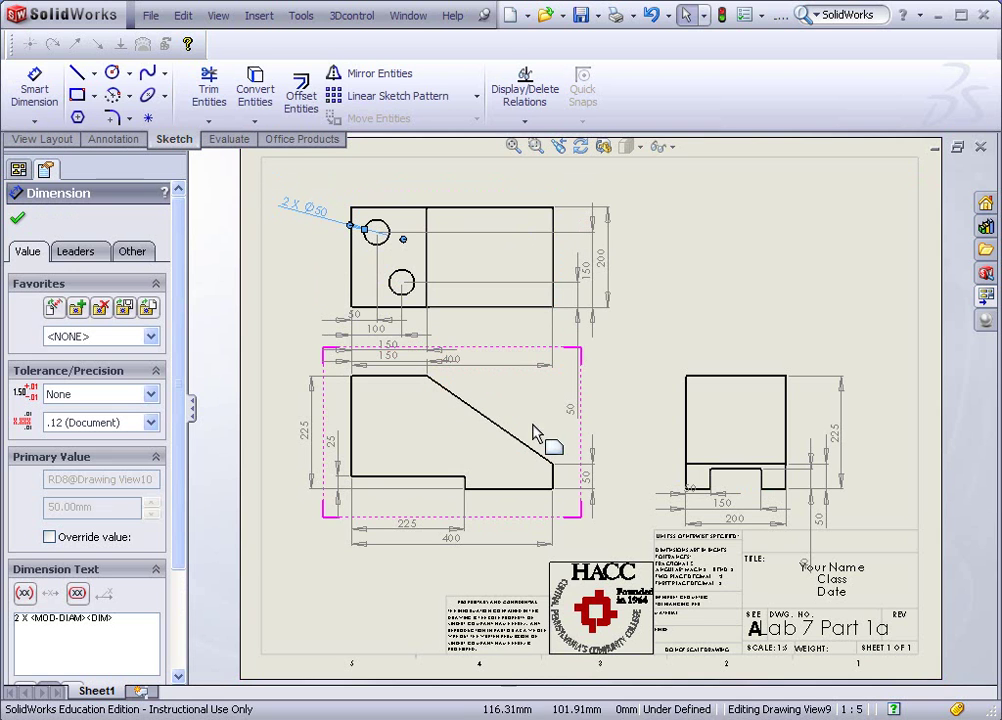
left_click(368, 184)
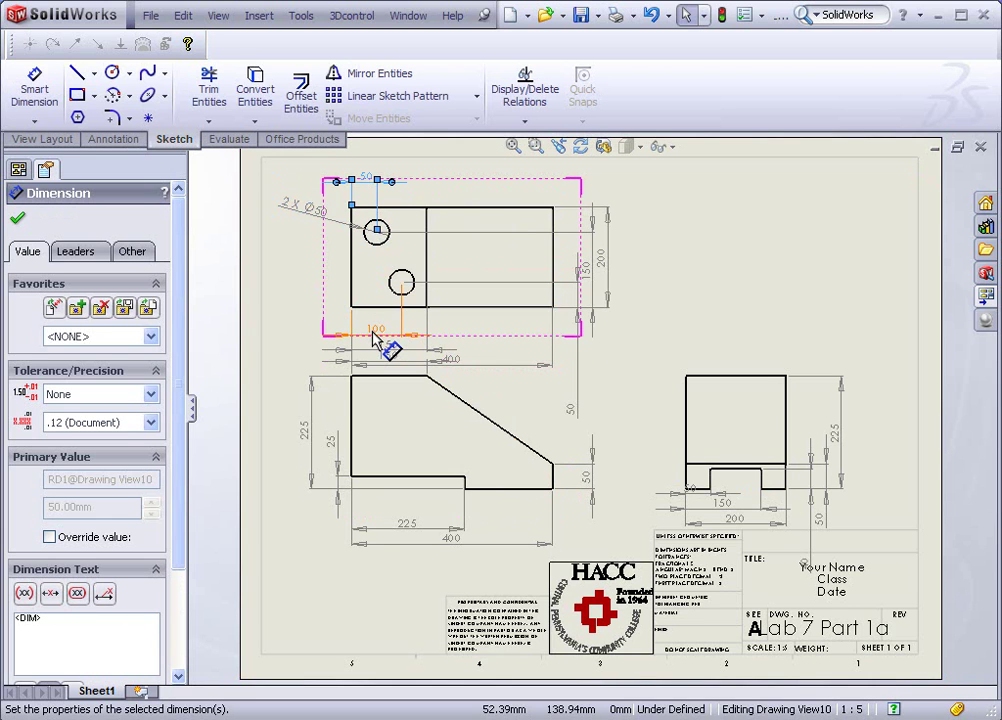
left_click_drag(373, 332, 420, 177)
Delete the horizontal 150 and 400 dimensions below the top view.
left_click_drag(387, 347, 390, 319)
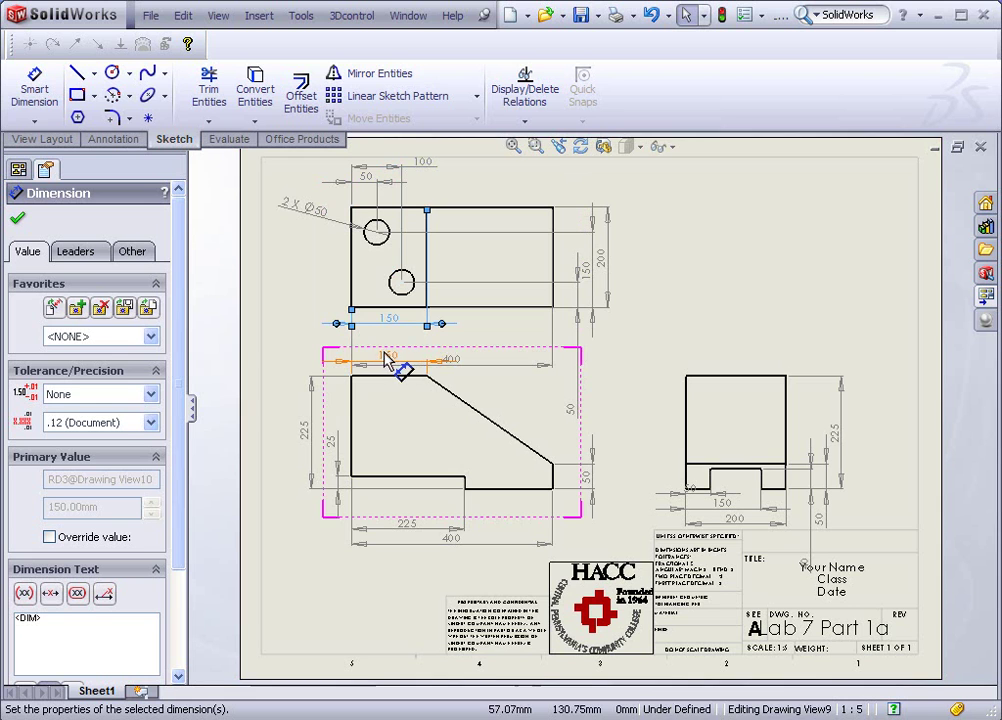
left_click(461, 370)
left_click_drag(461, 370, 398, 335, "shift")
key("Delete")
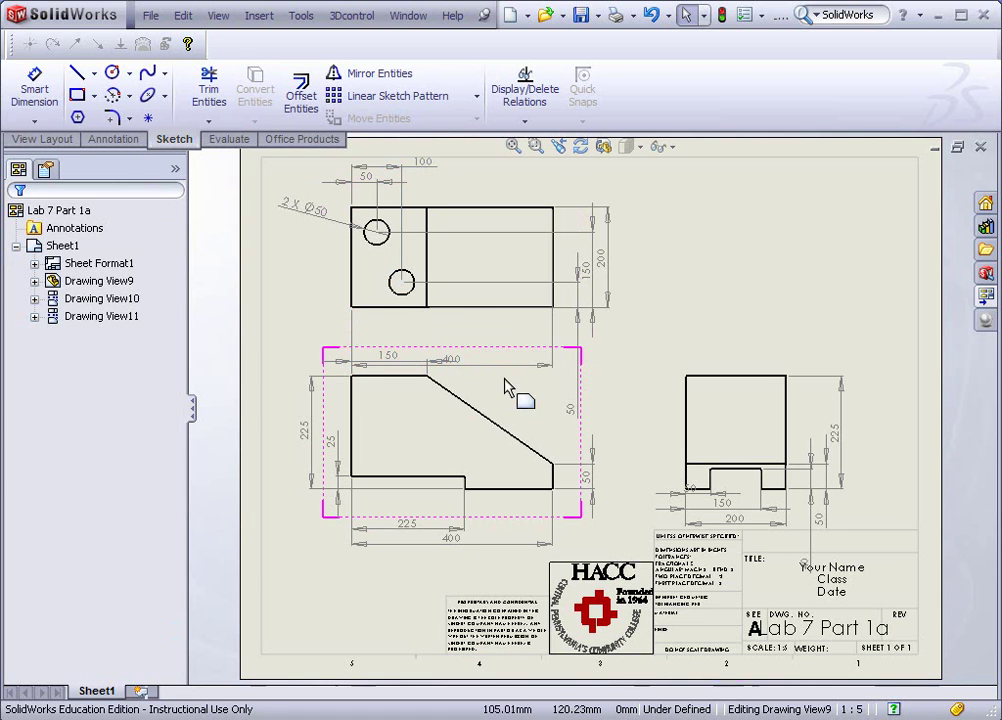
left_click(470, 364)
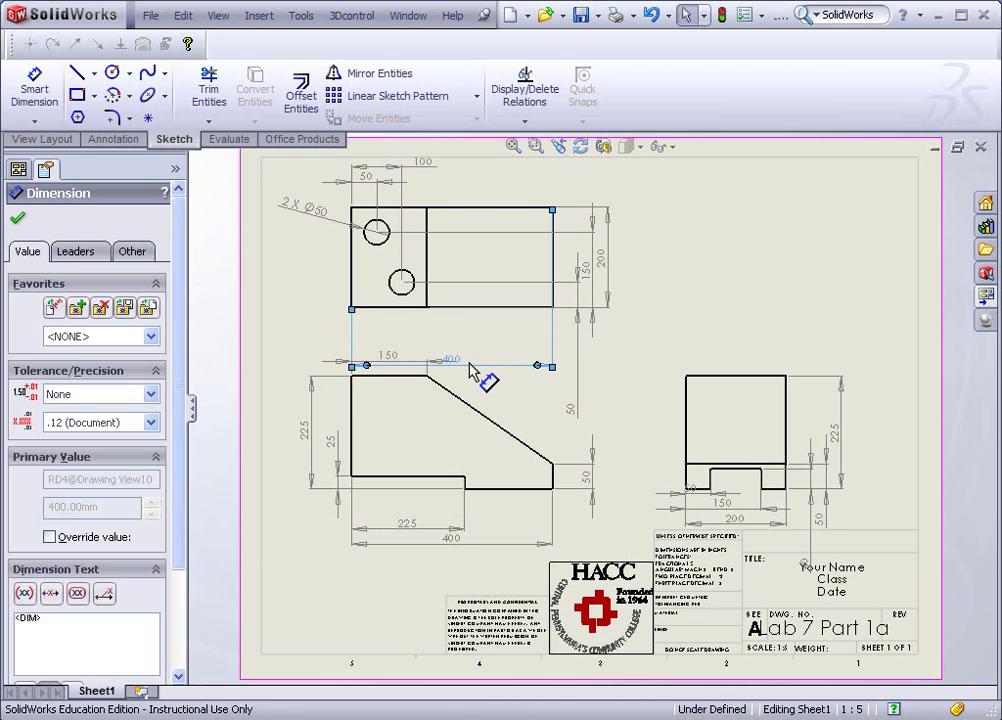
key("Delete")
Move the top view's vertical 50 and 150 hole dimensions to the left of the view.
left_click_drag(582, 270, 319, 289, "shift")
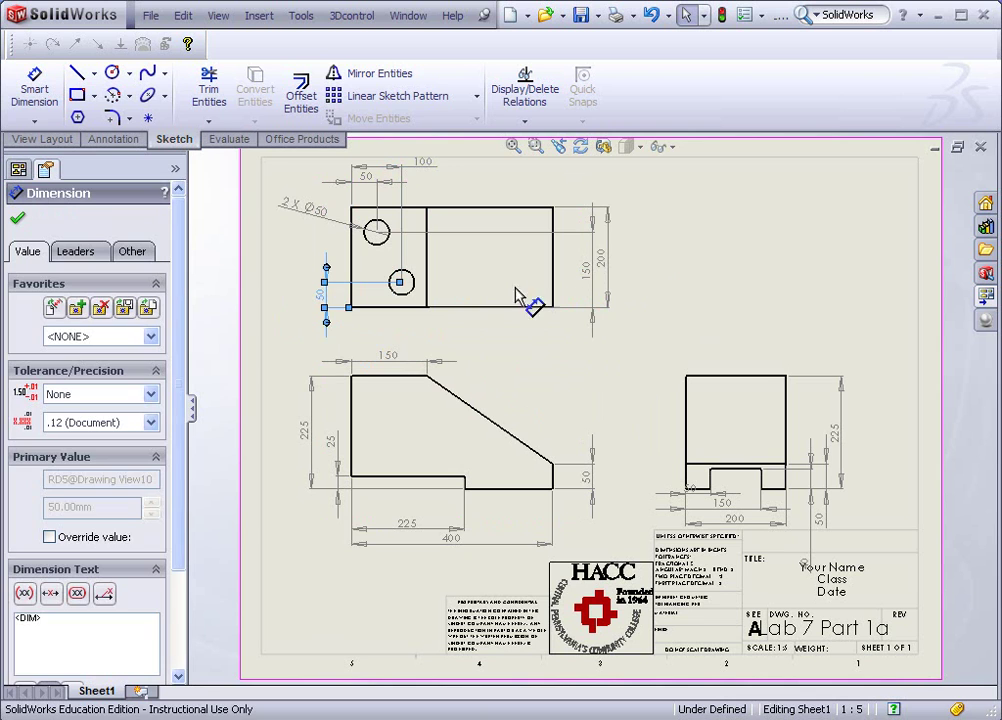
left_click_drag(587, 272, 298, 281)
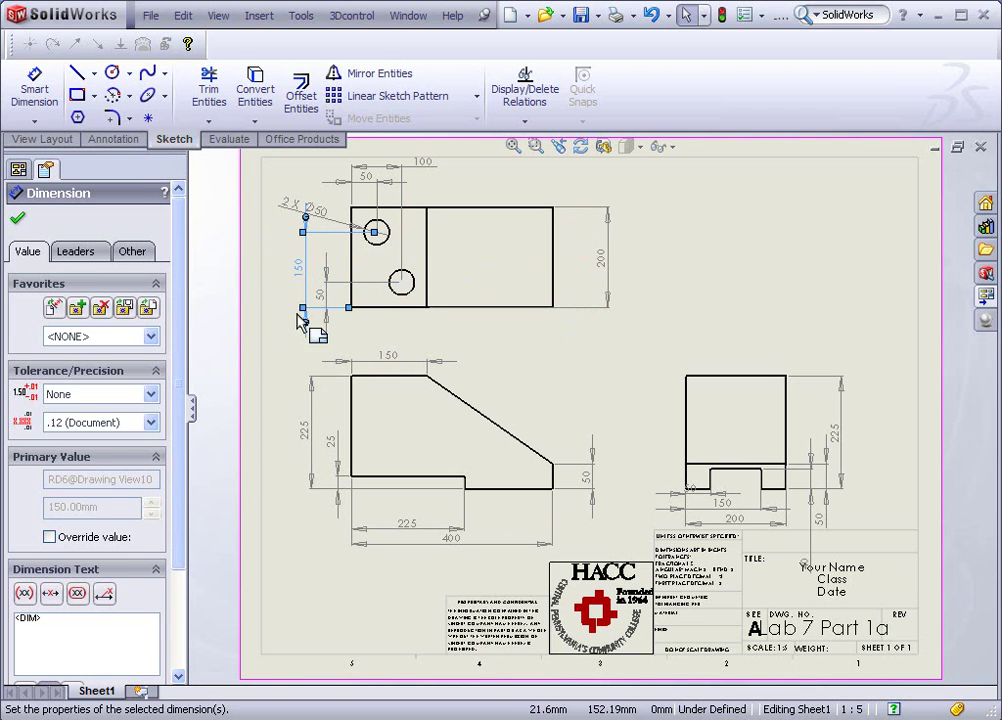
left_click(711, 327)
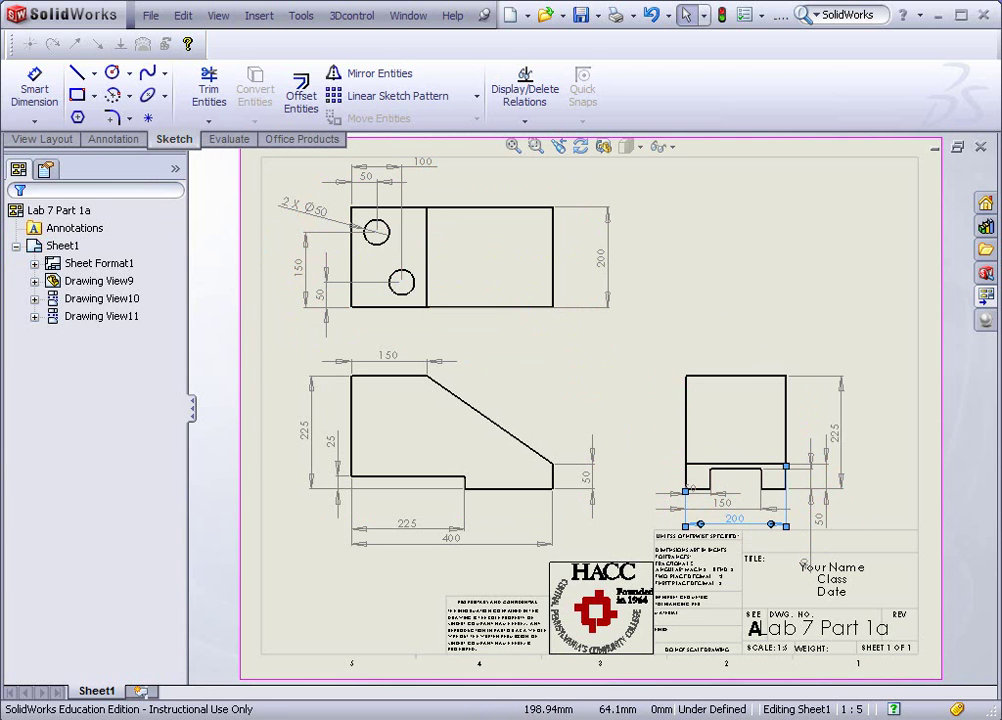
Delete the side view's 200 width dimension and space its horizontal 50 and 150 dimensions below the view.
left_click(754, 518)
key("Delete")
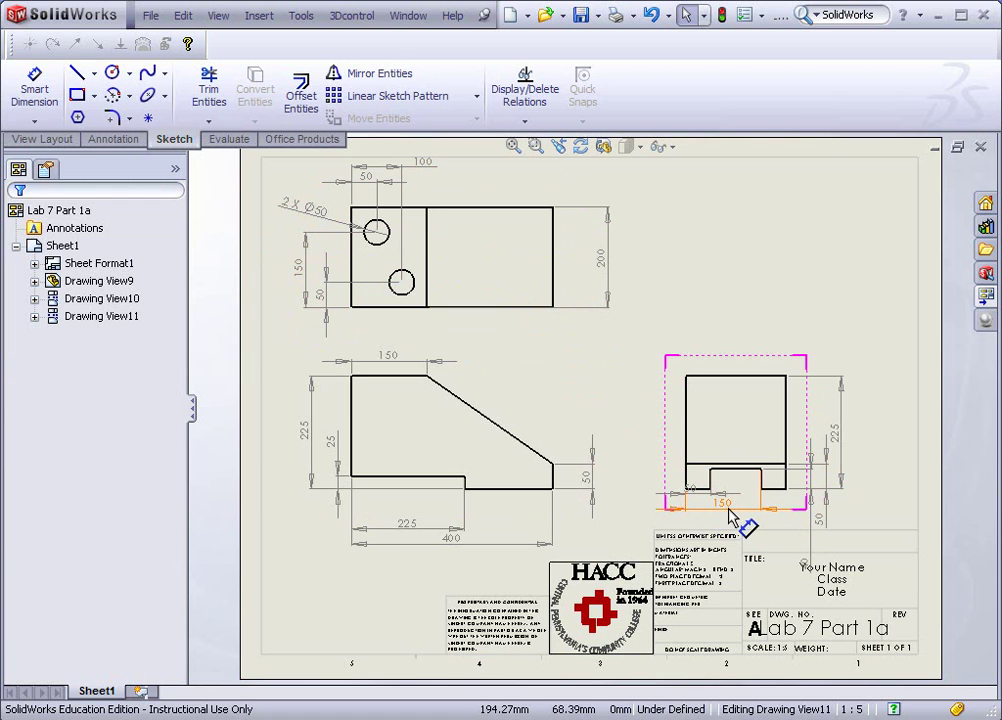
left_click(728, 511)
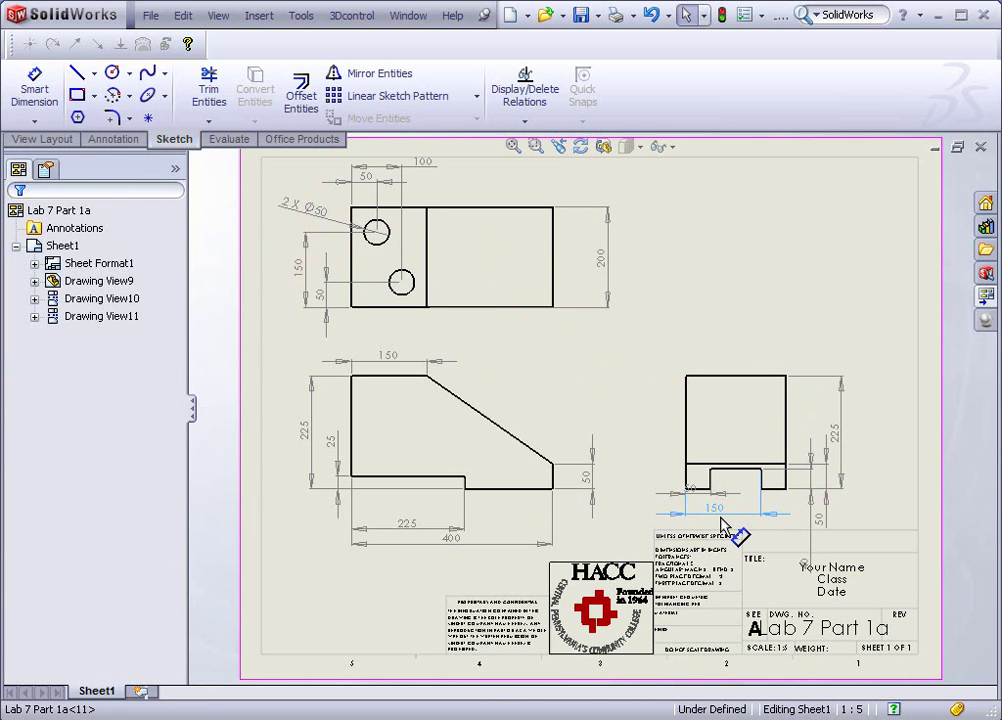
left_click_drag(720, 515, 699, 493)
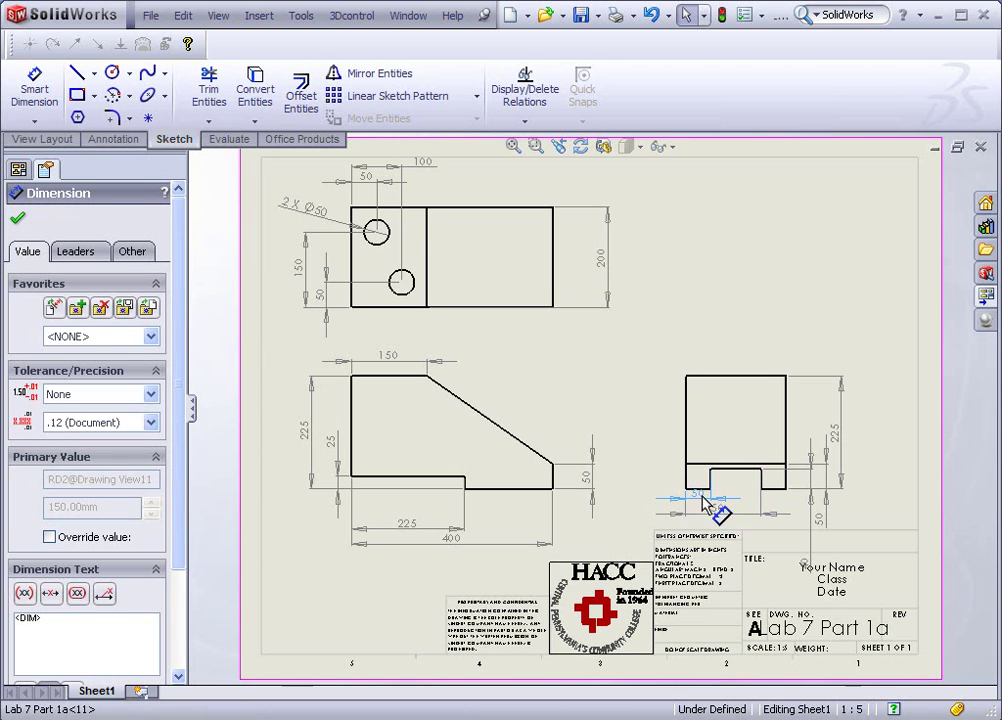
left_click(706, 509)
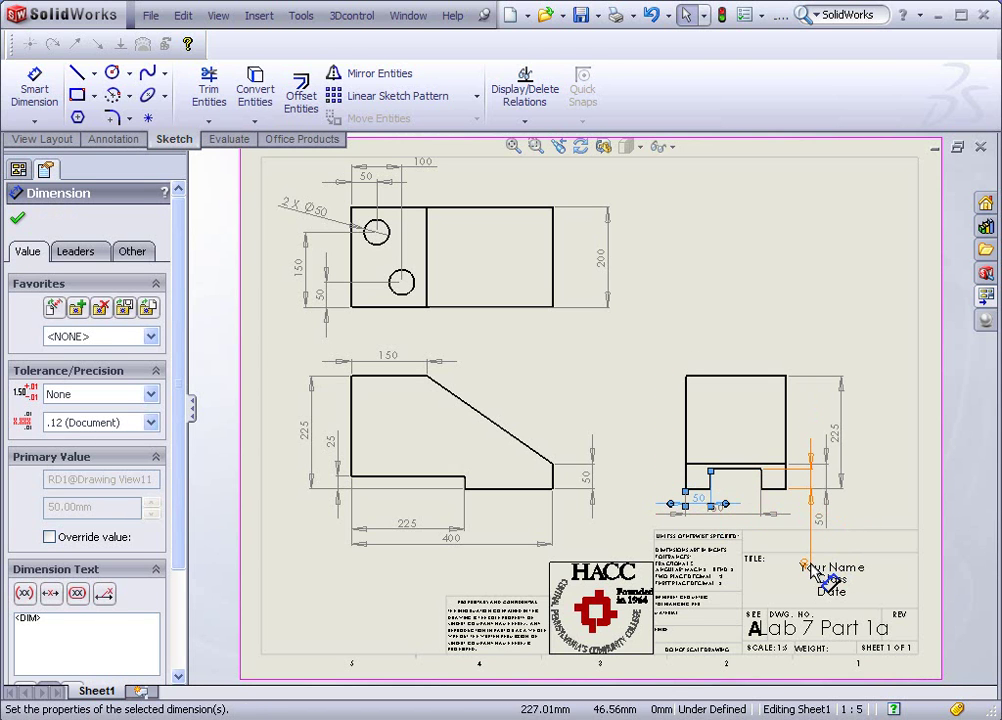
Delete the side view's 225 and 50 height dimensions and place the slot's 40 height dimension right of the view.
left_click_drag(698, 497, 641, 487)
left_click(641, 481)
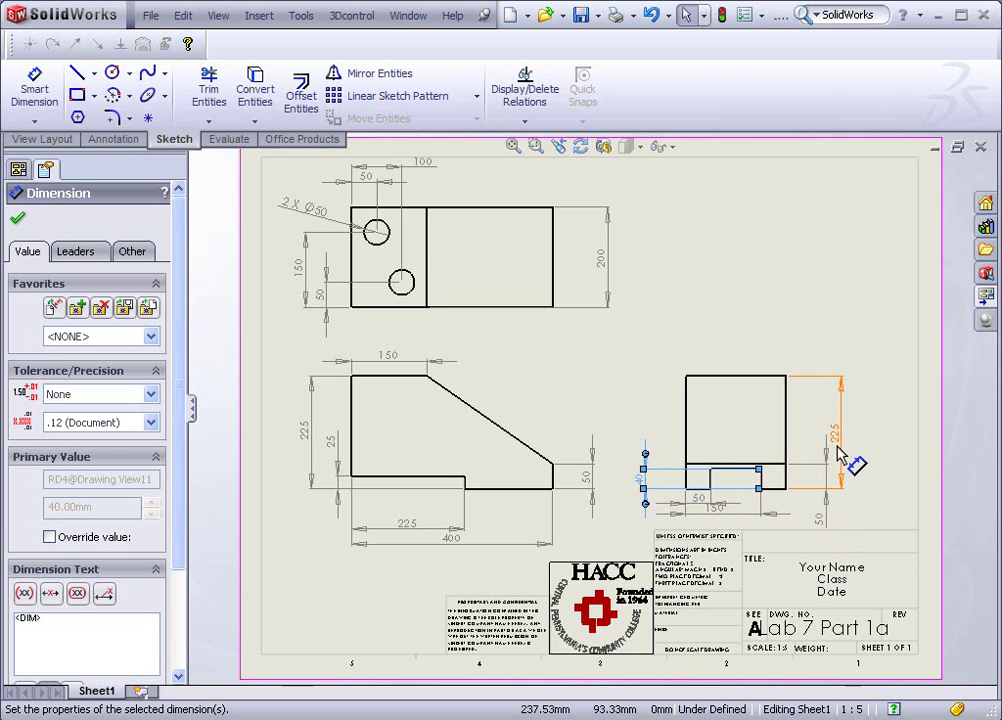
key("Escape")
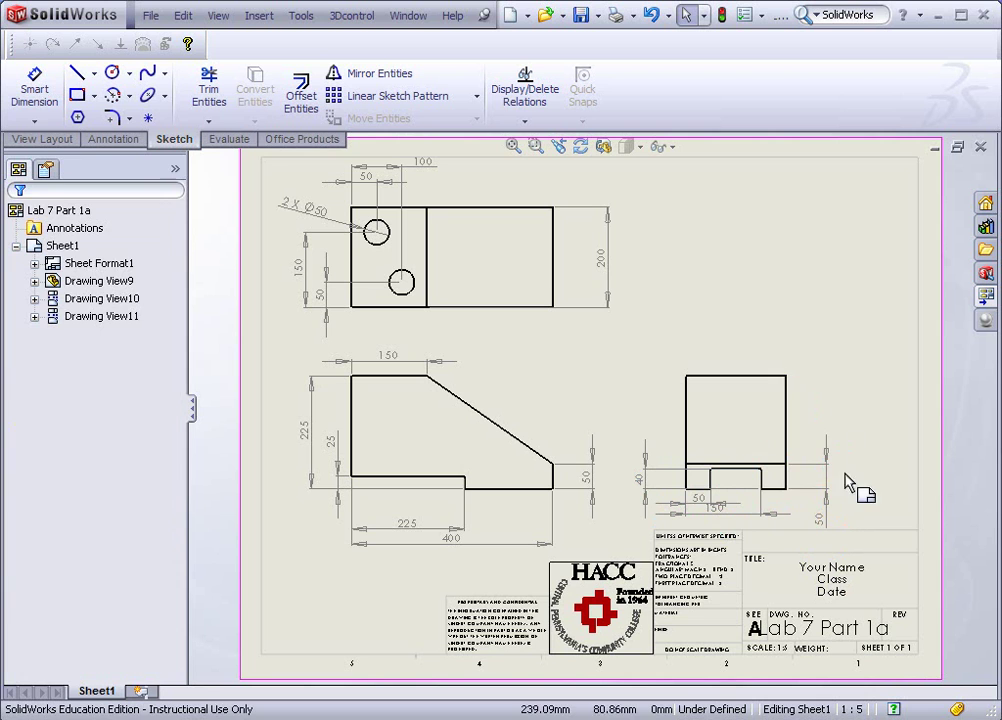
left_click_drag(825, 530, 858, 486)
key("Delete")
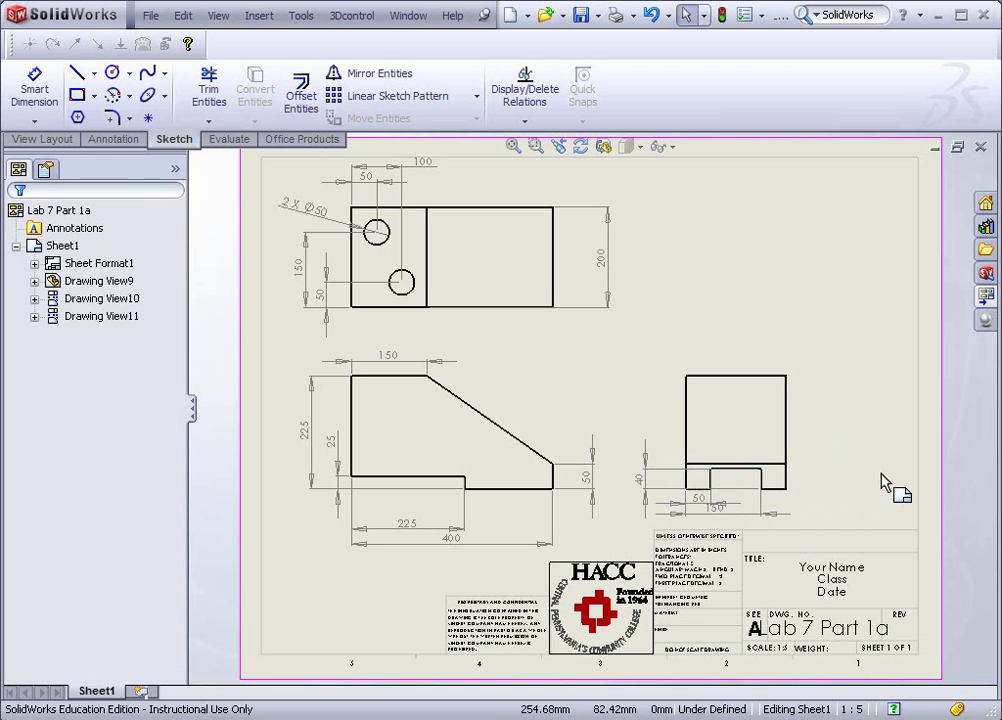
left_click_drag(645, 490, 840, 490)
left_click(858, 405)
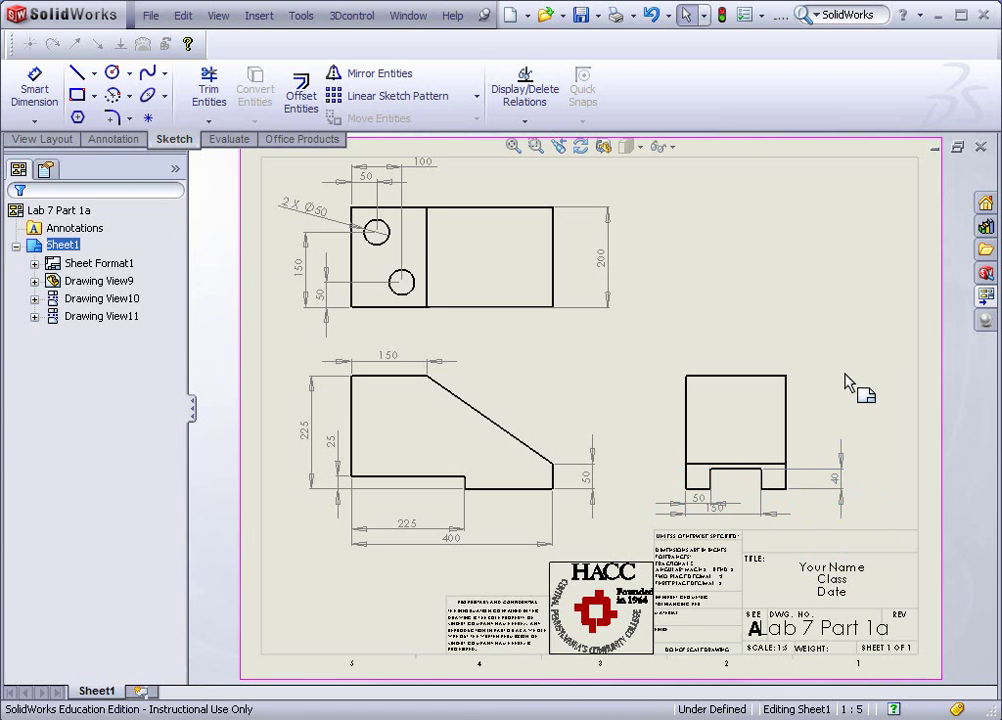
left_click(707, 507)
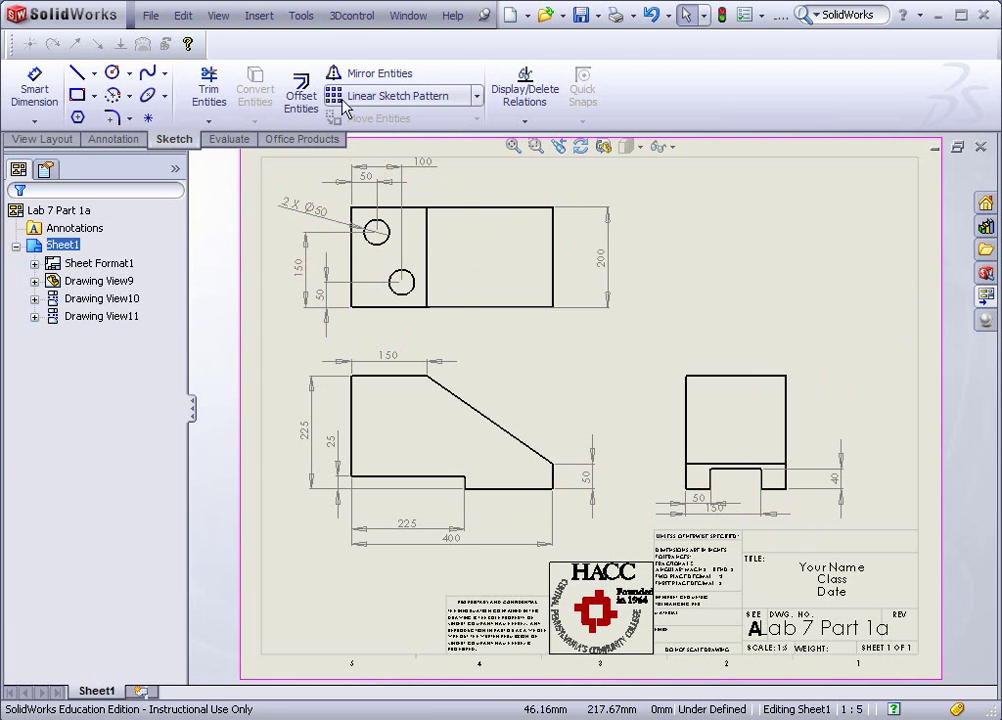
Set the drawing's dimensioning standard to ANSI in the document properties.
left_click(302, 16)
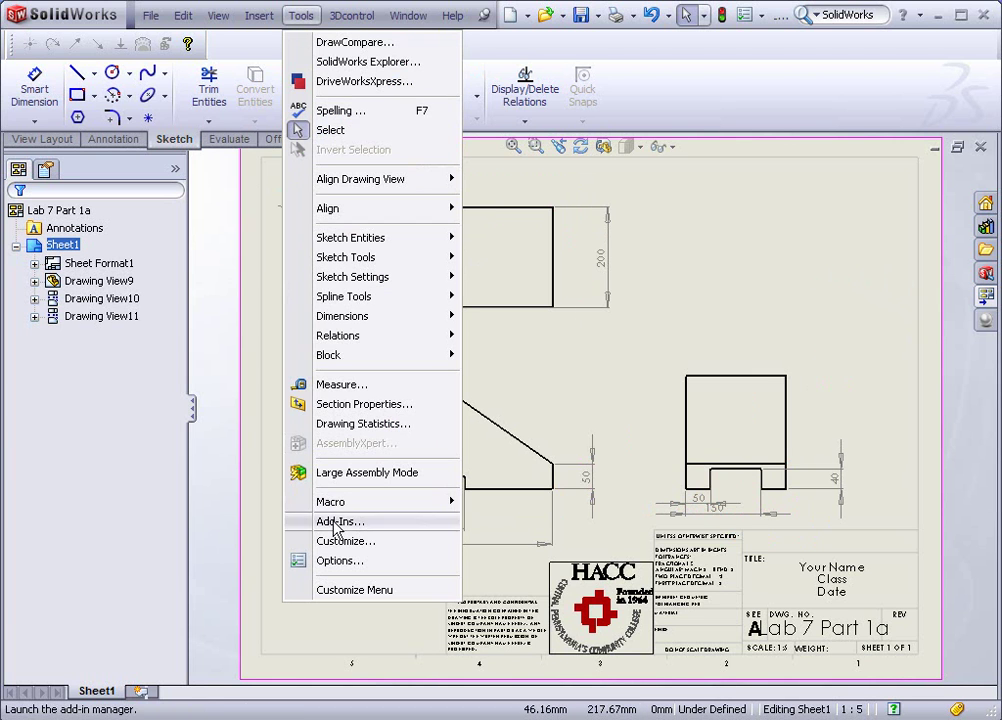
left_click(352, 561)
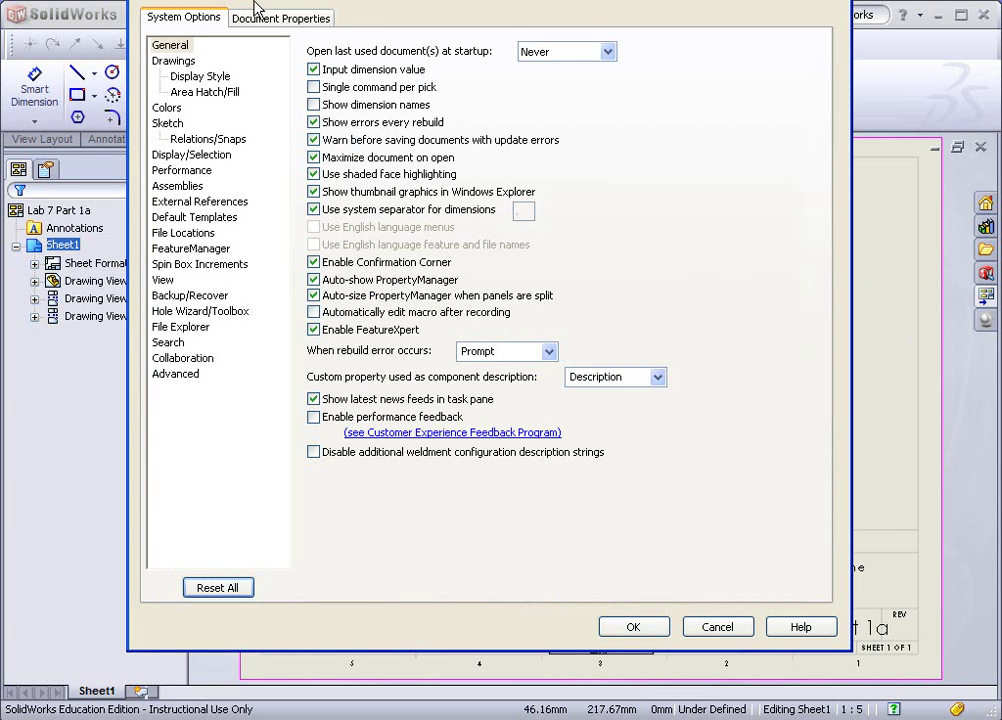
left_click(276, 24)
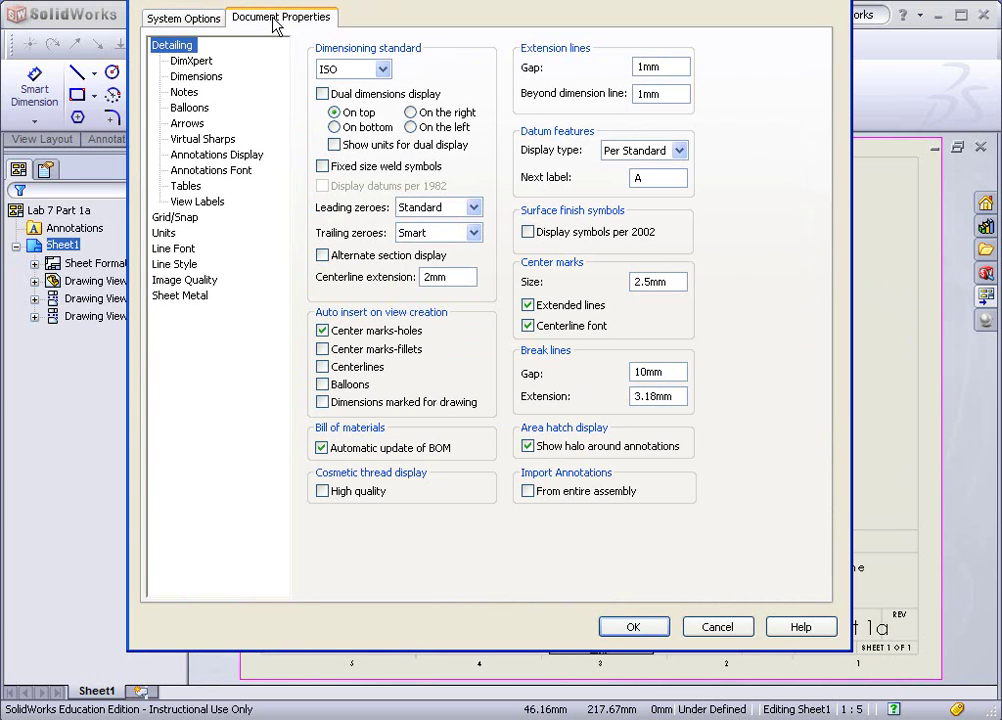
left_click(381, 69)
left_click(345, 85)
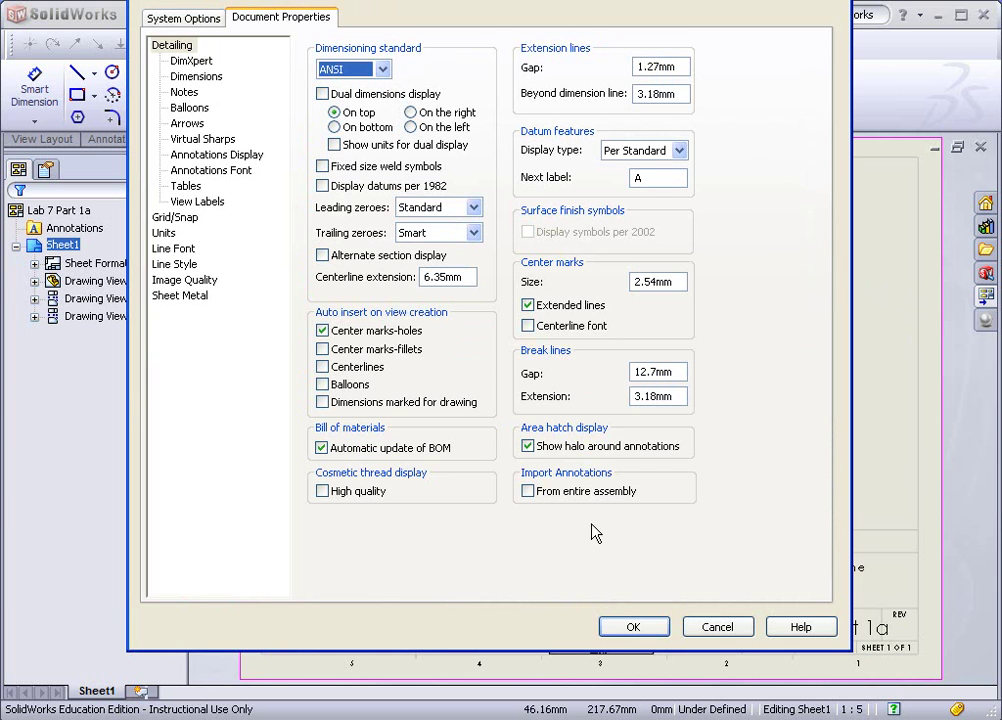
left_click(633, 628)
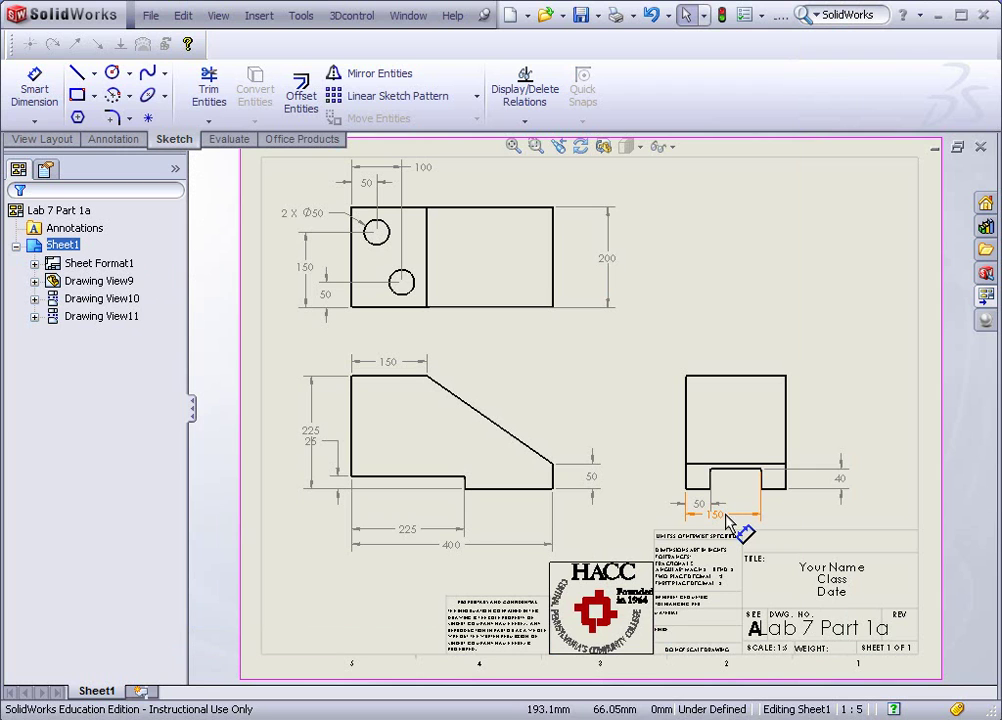
Move the front view's 25 dimension text below its arrows, clear of the 225 height dimension.
left_click(306, 432)
left_click_drag(292, 440, 307, 540)
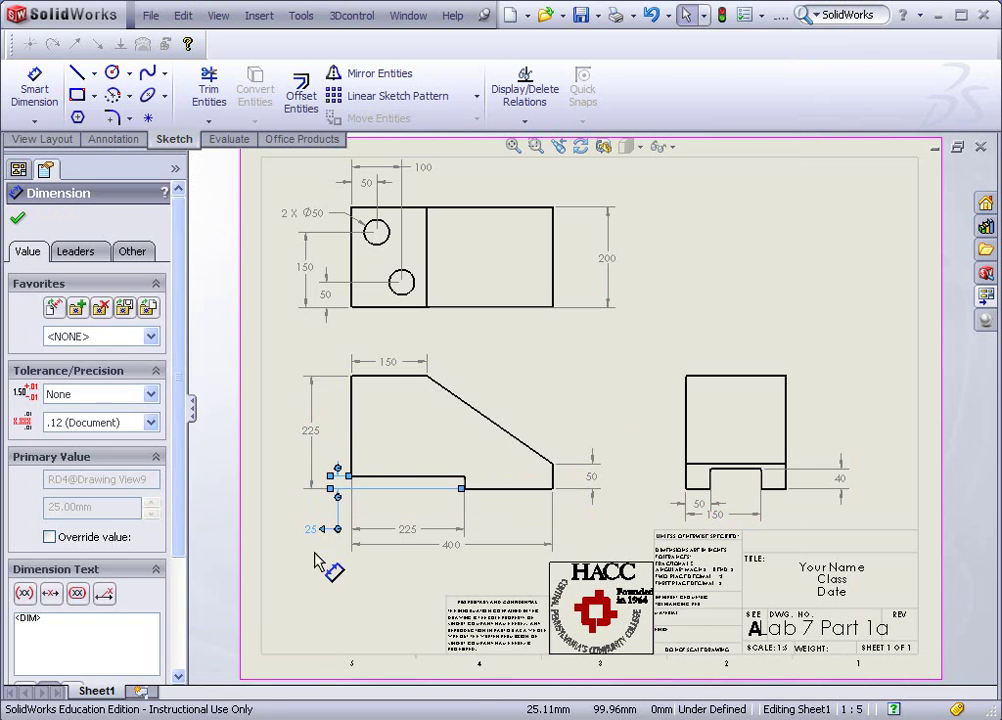
left_click(381, 594)
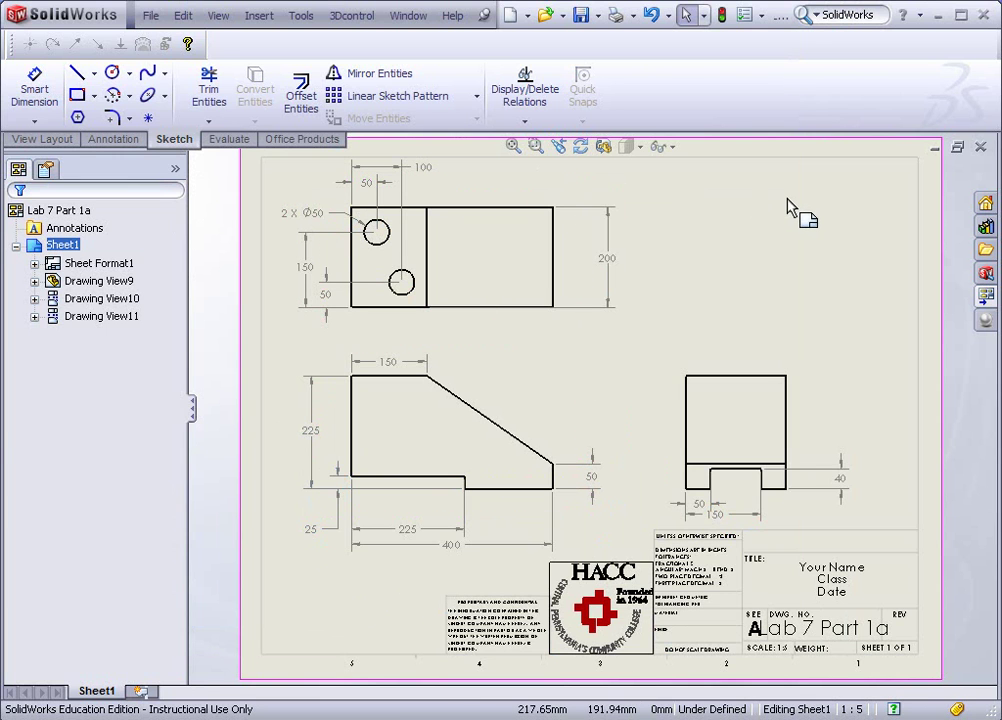
Replace the side view's 150 dimension with one for the slot's width, placing its text in line with the 50 dimension.
left_click(719, 520)
key("Delete")
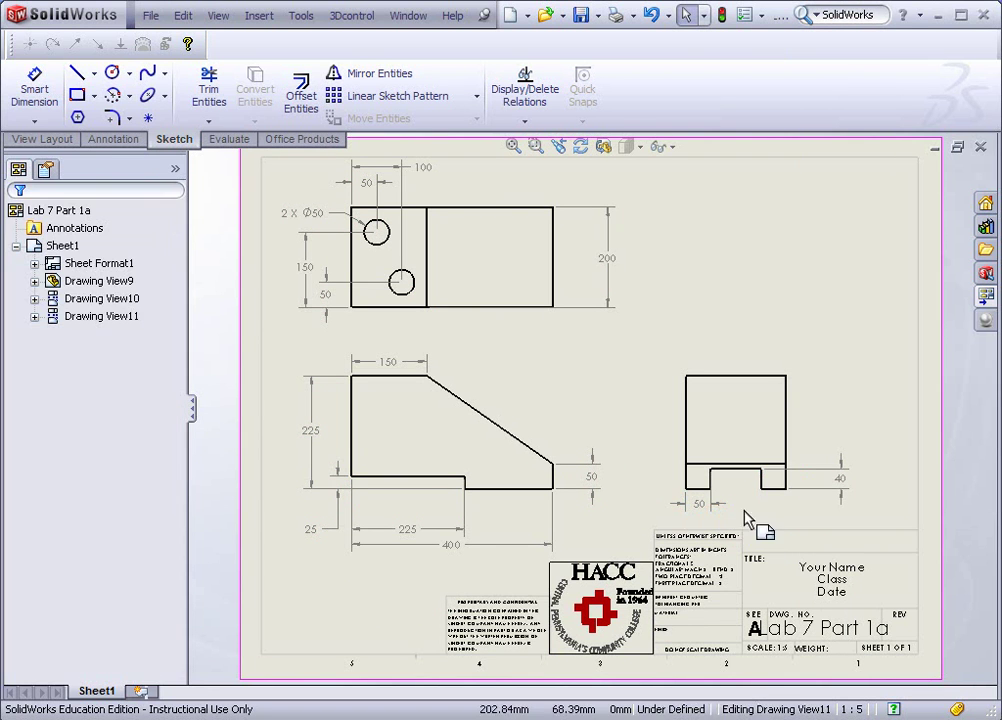
left_click(36, 88)
left_click(745, 471)
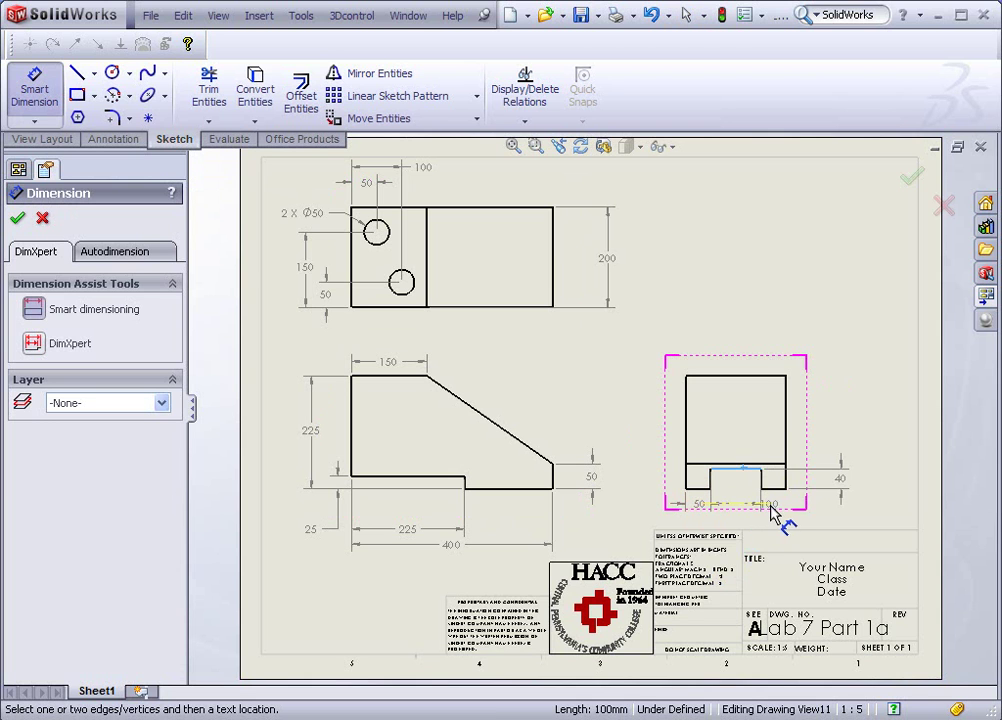
left_click(783, 513)
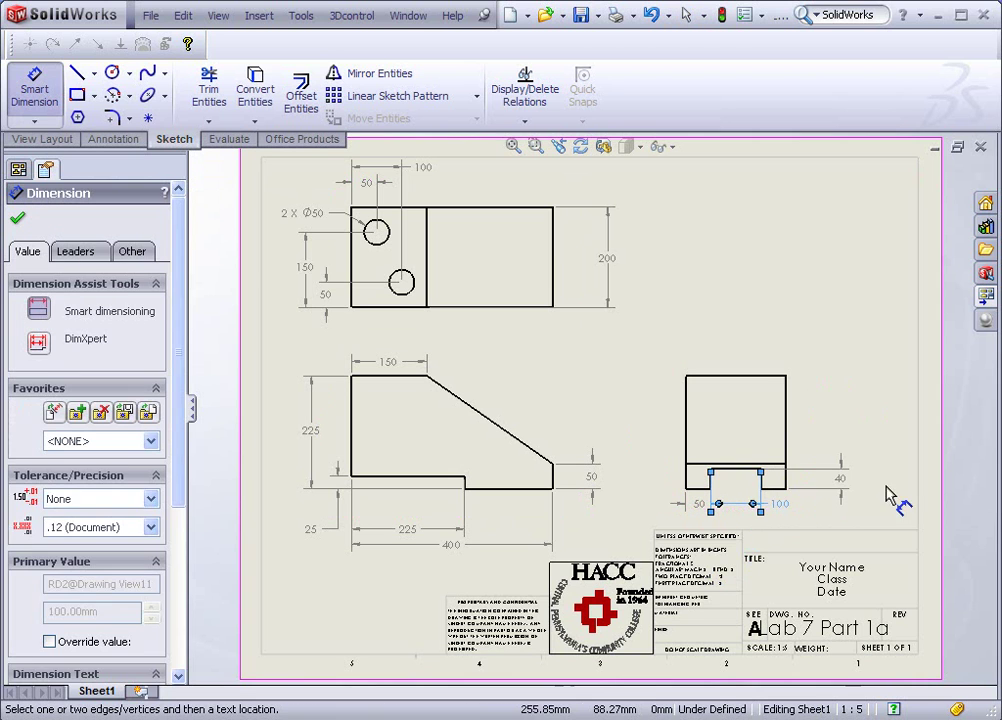
key("Escape")
left_click(866, 314)
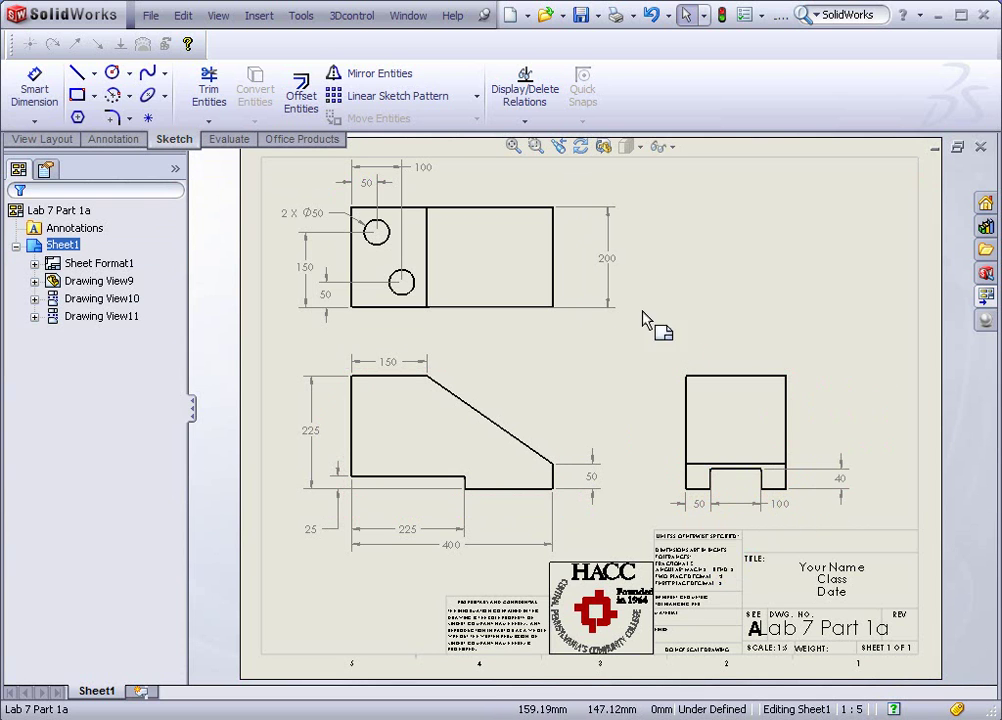
Save the drawing in the Lab 7 folder under the name Lab 7.
left_click(152, 16)
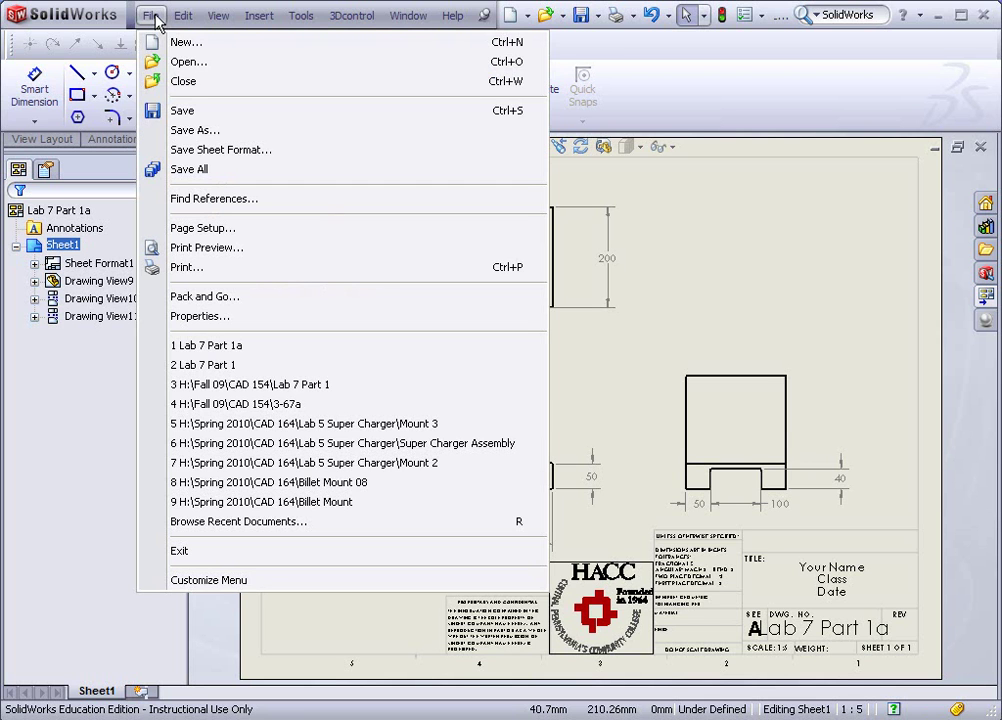
left_click(186, 112)
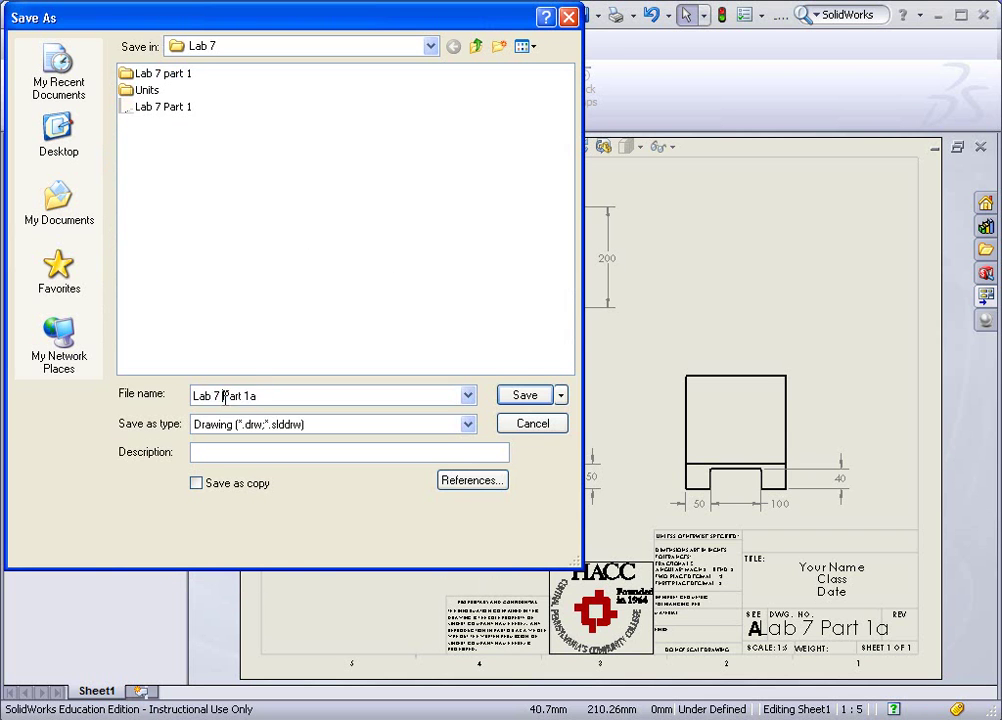
key("BackSpace")
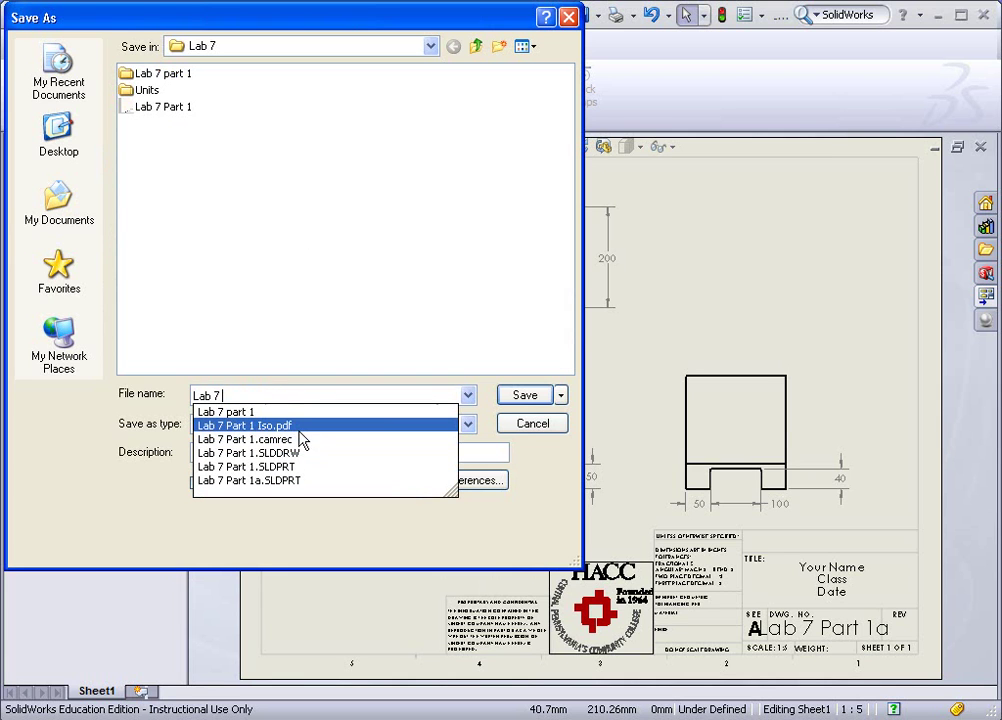
left_click(527, 397)
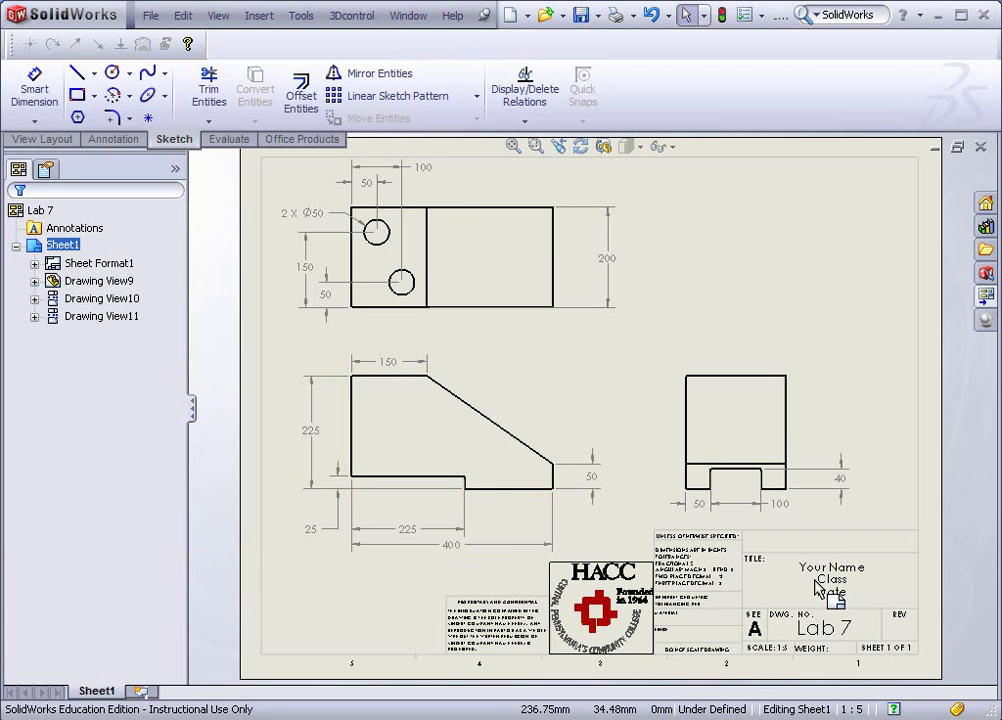